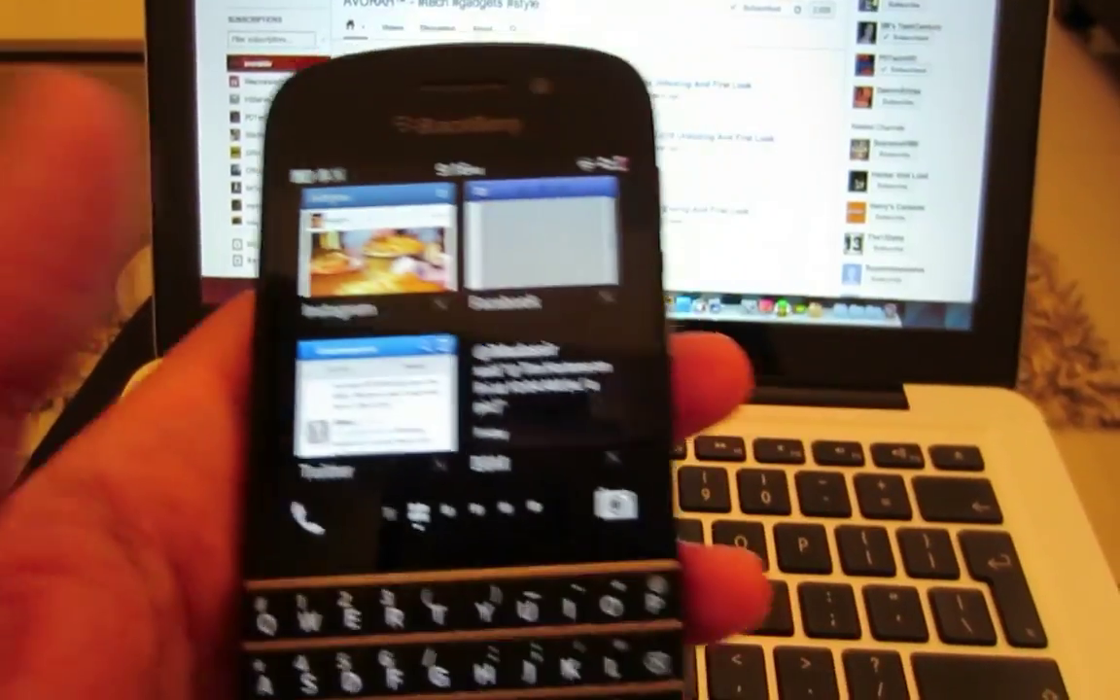
left_click_drag(505, 388, 253, 409)
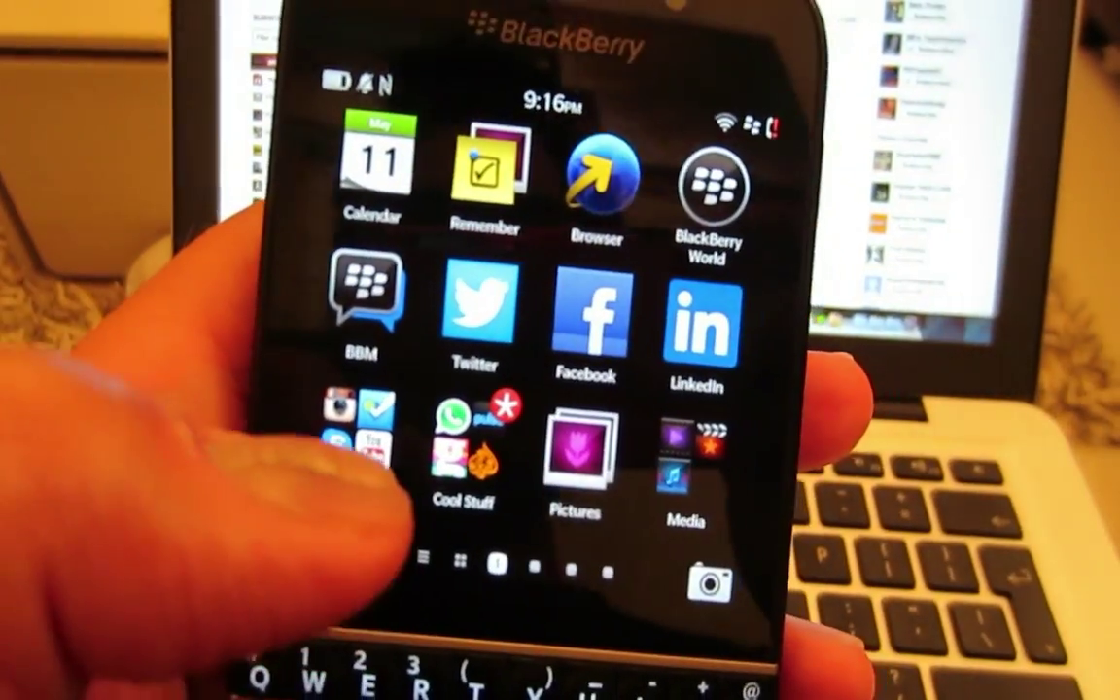
left_click(360, 428)
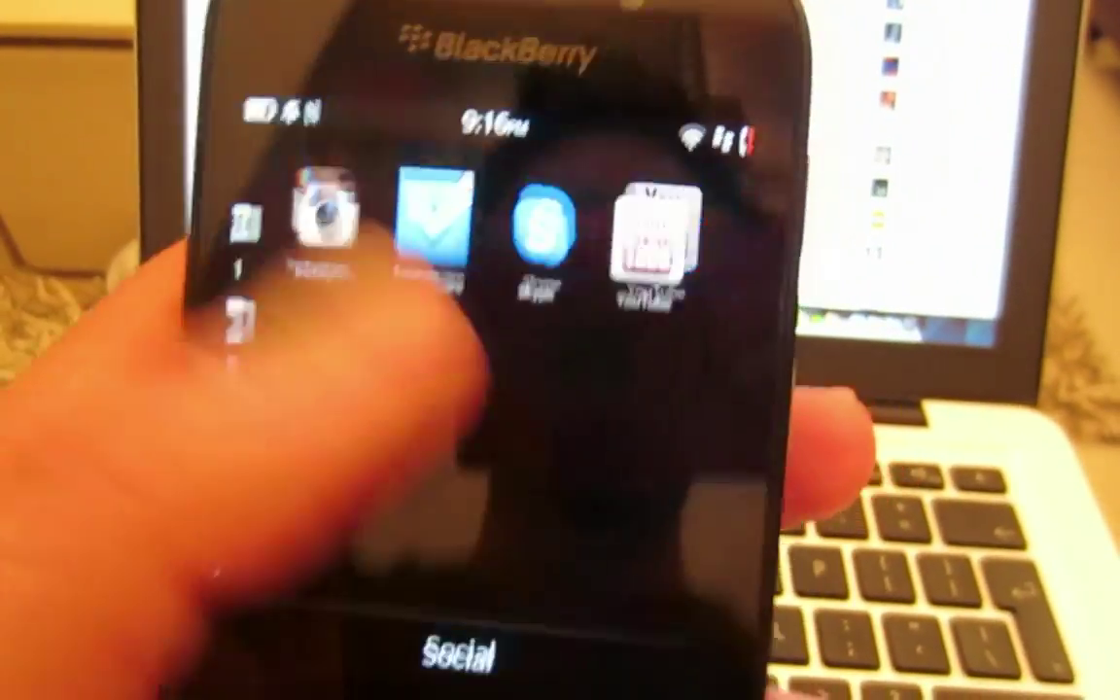
left_click(300, 350)
left_click_drag(599, 583, 243, 369)
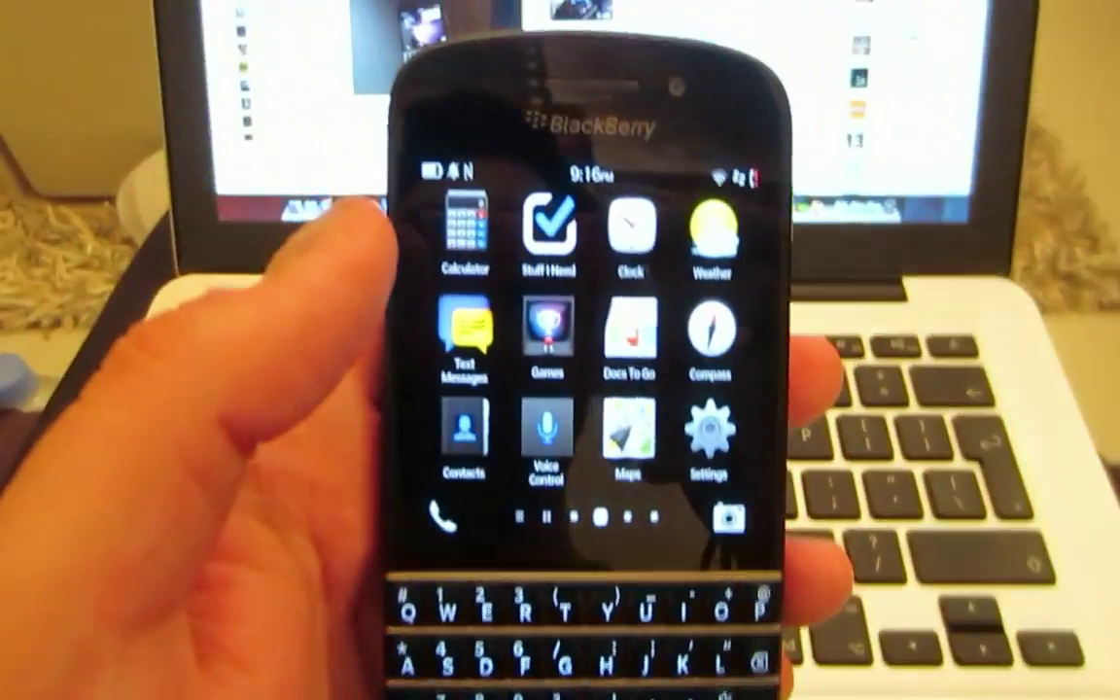
left_click_drag(408, 369, 725, 450)
left_click_drag(476, 350, 661, 428)
left_click(472, 282)
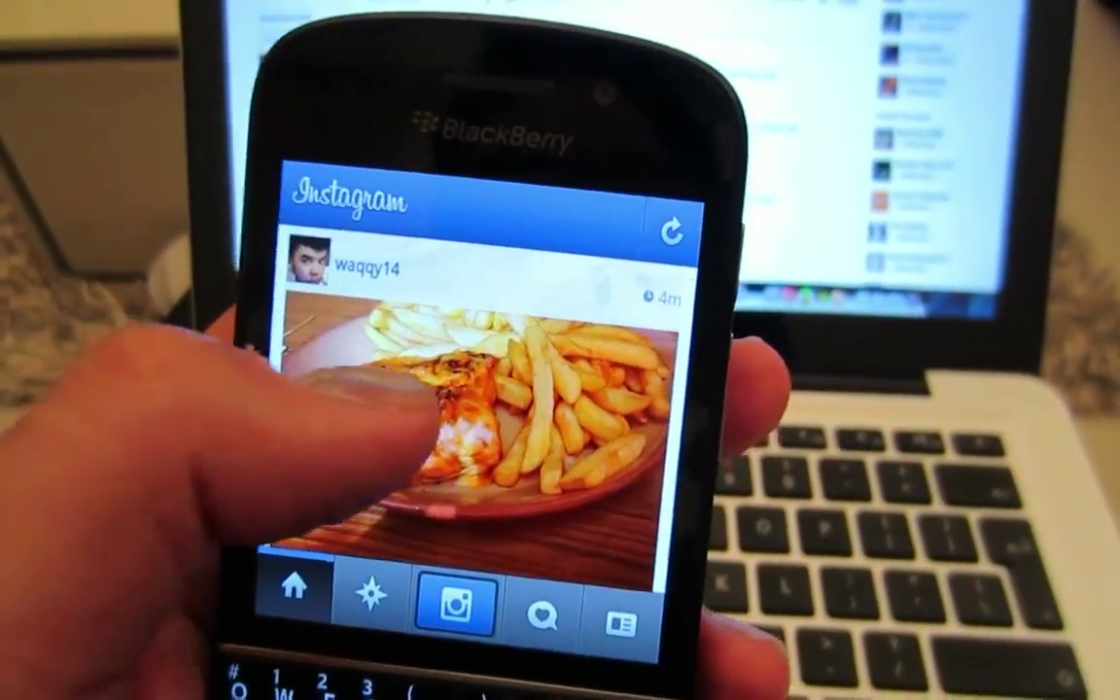
double_click(384, 408)
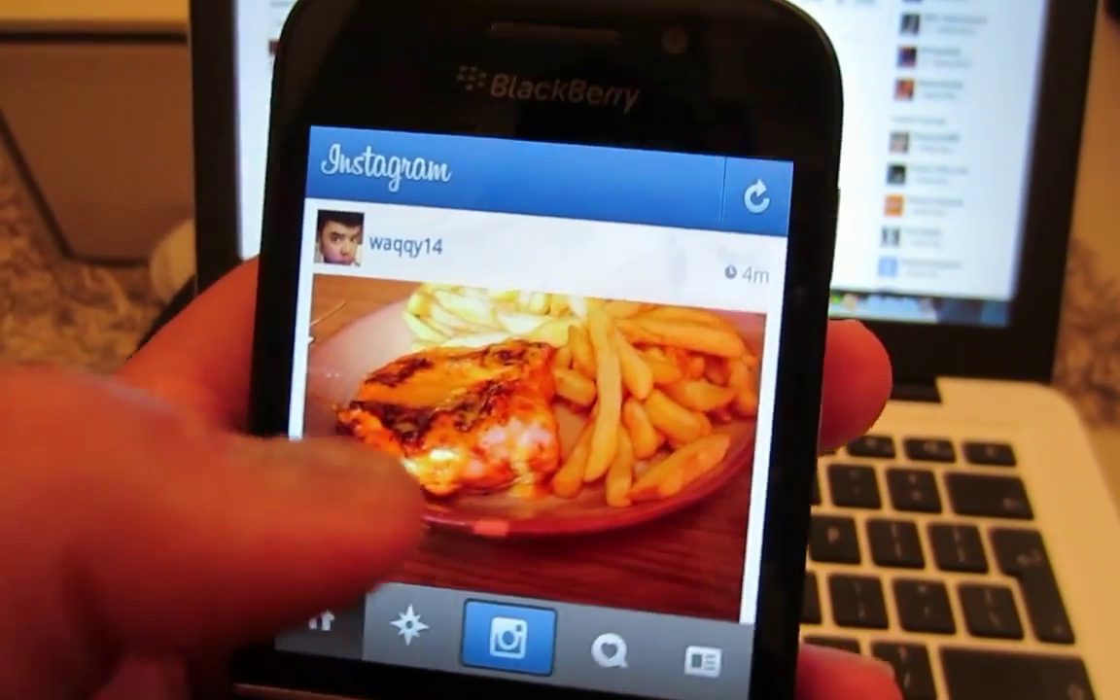
left_click_drag(408, 481, 360, 228)
left_click_drag(394, 432, 375, 213)
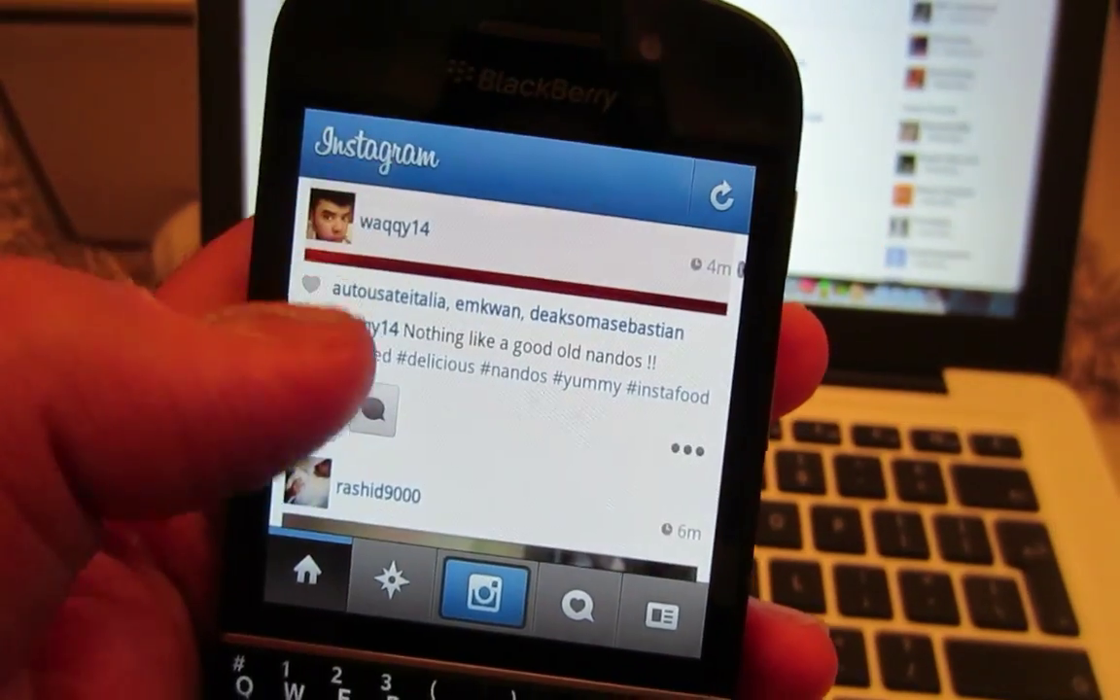
left_click_drag(324, 412, 288, 162)
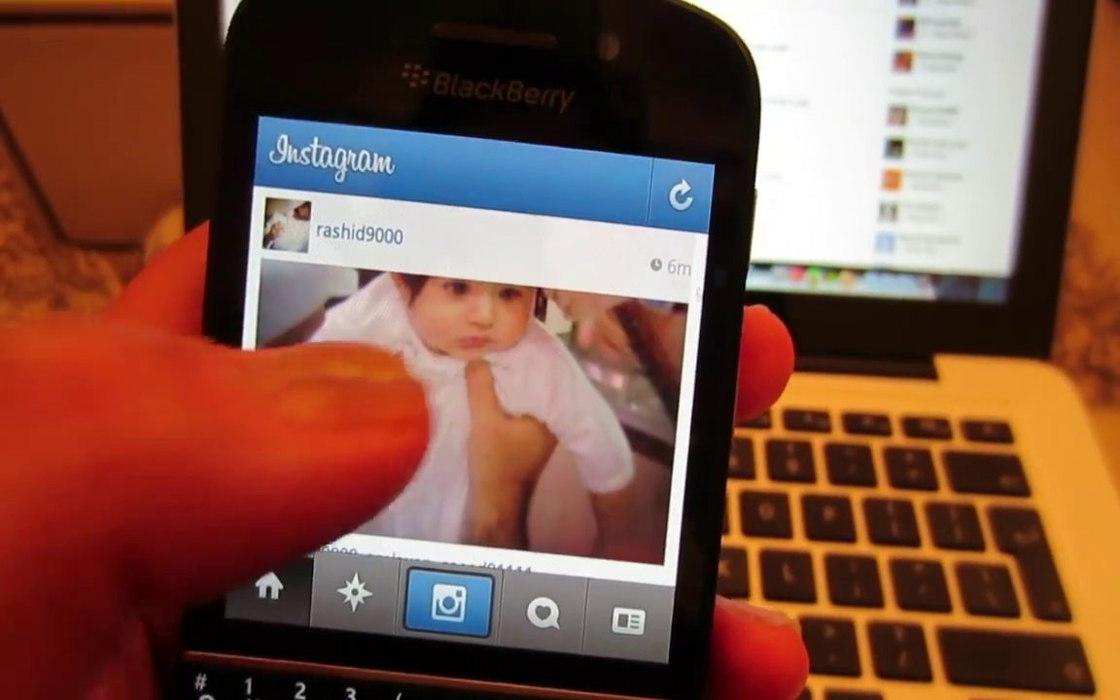
left_click_drag(369, 593, 345, 457)
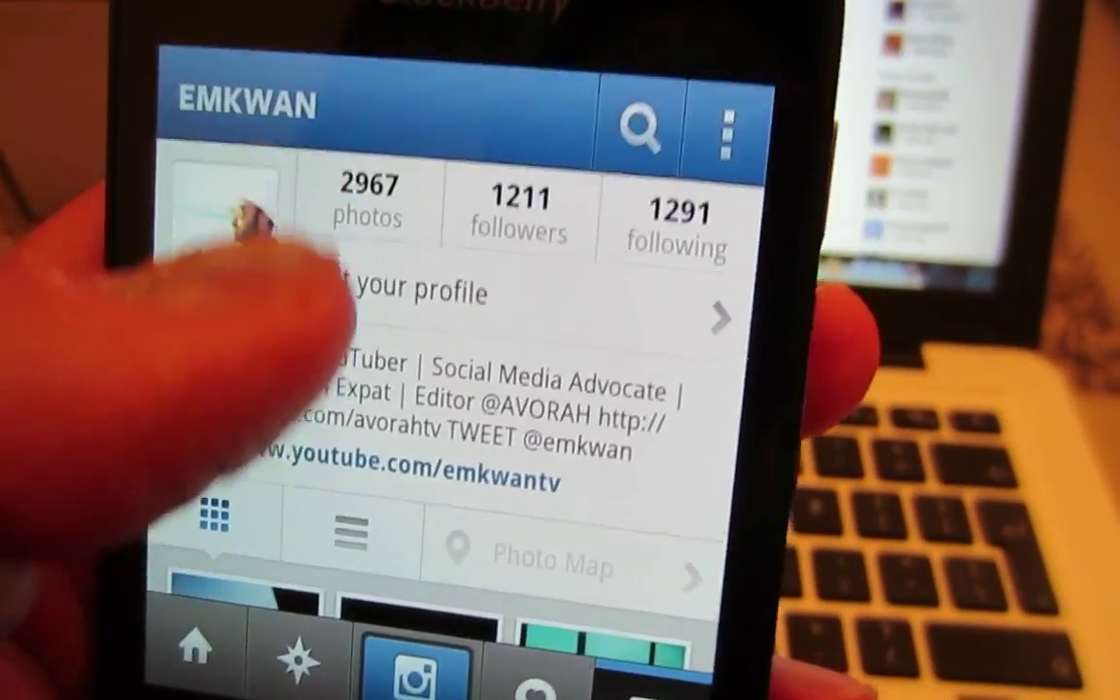
left_click_drag(311, 467, 321, 272)
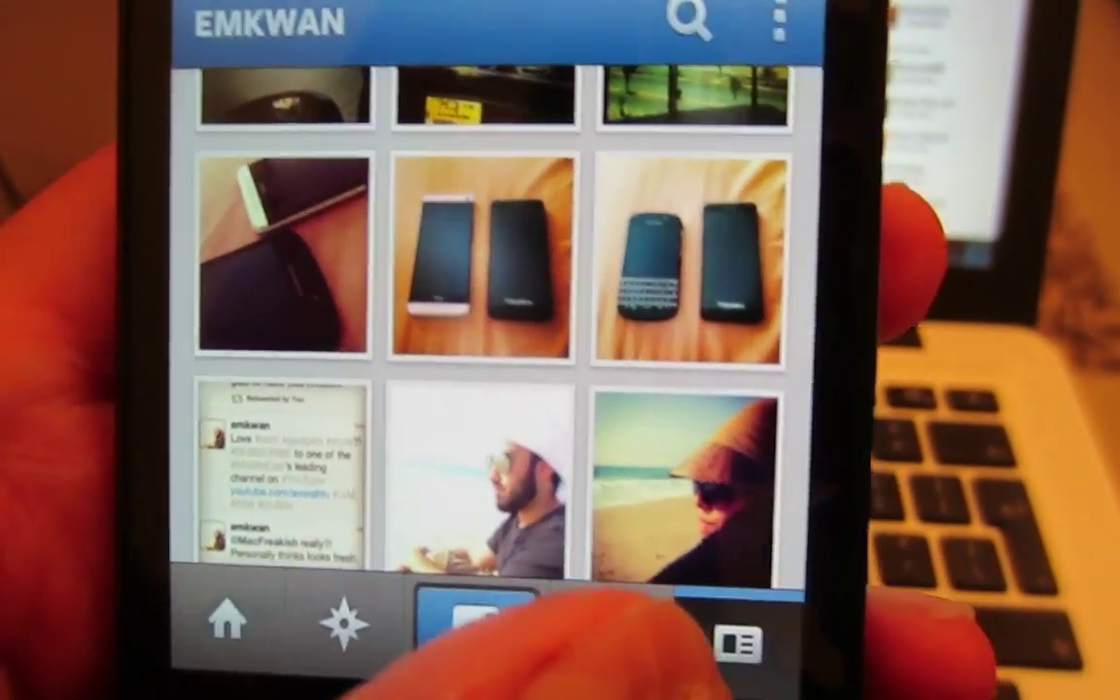
left_click(534, 665)
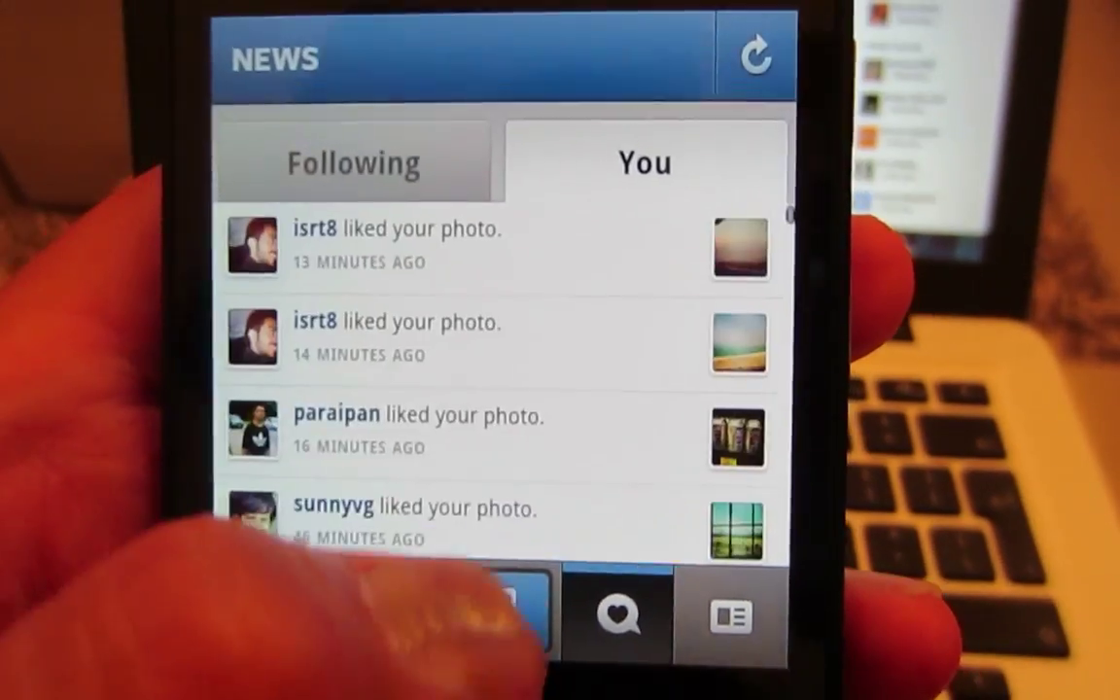
left_click_drag(506, 680, 506, 369)
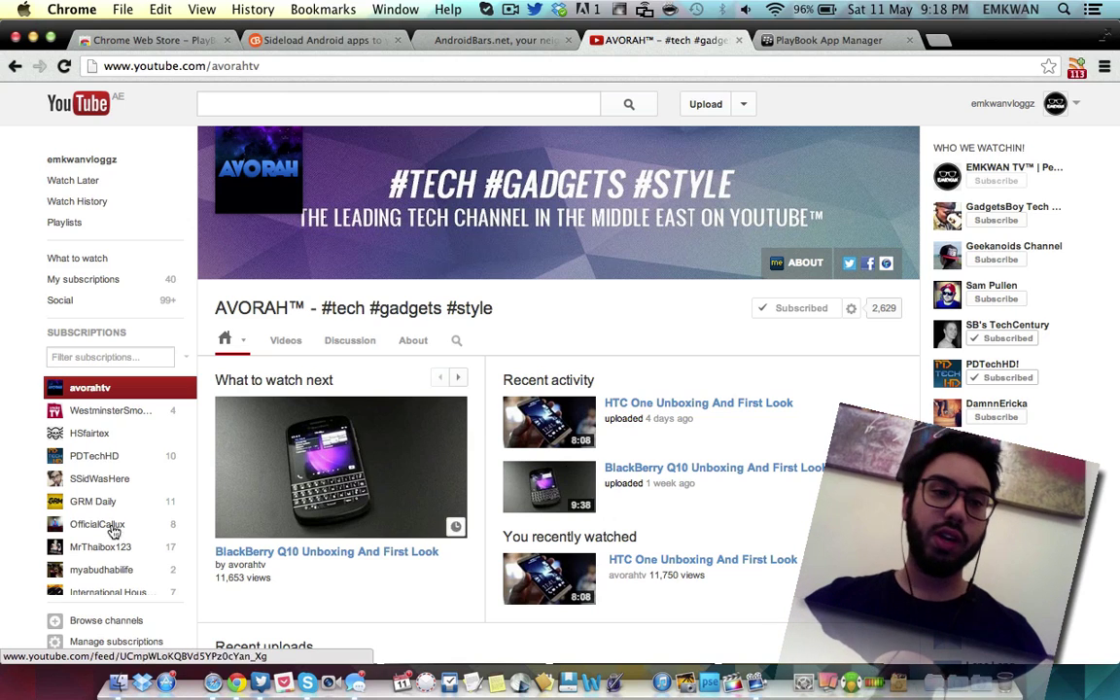
Clear the desktop of the Twitter and Safari windows, then bring the Chrome window back to the front
left_click(32, 39)
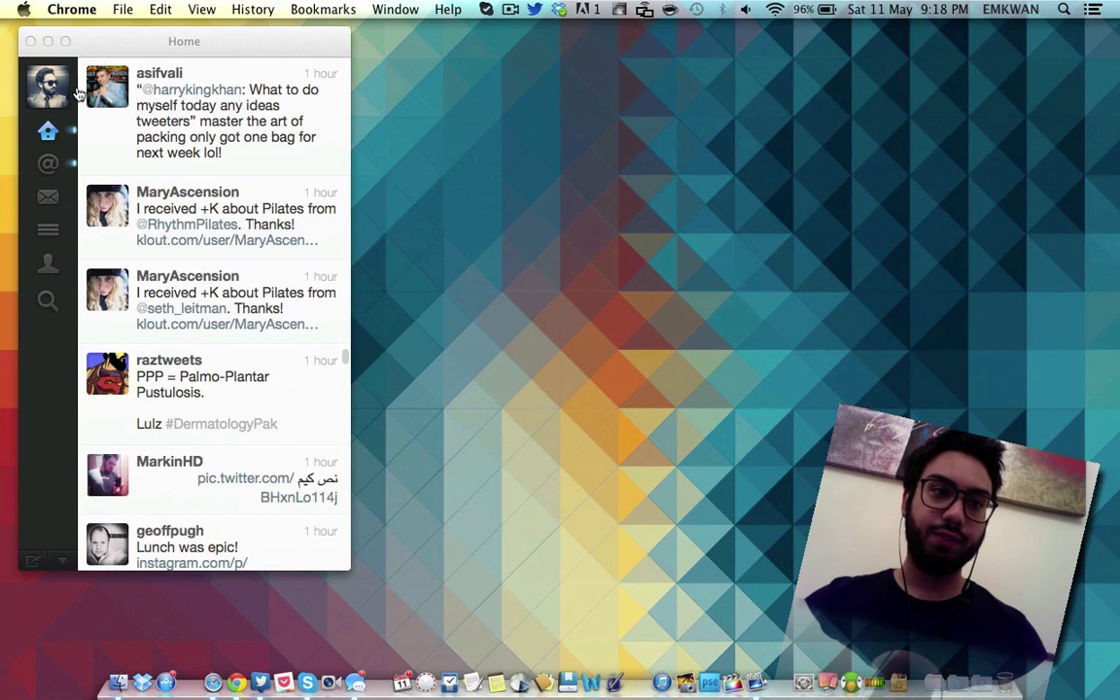
left_click(30, 43)
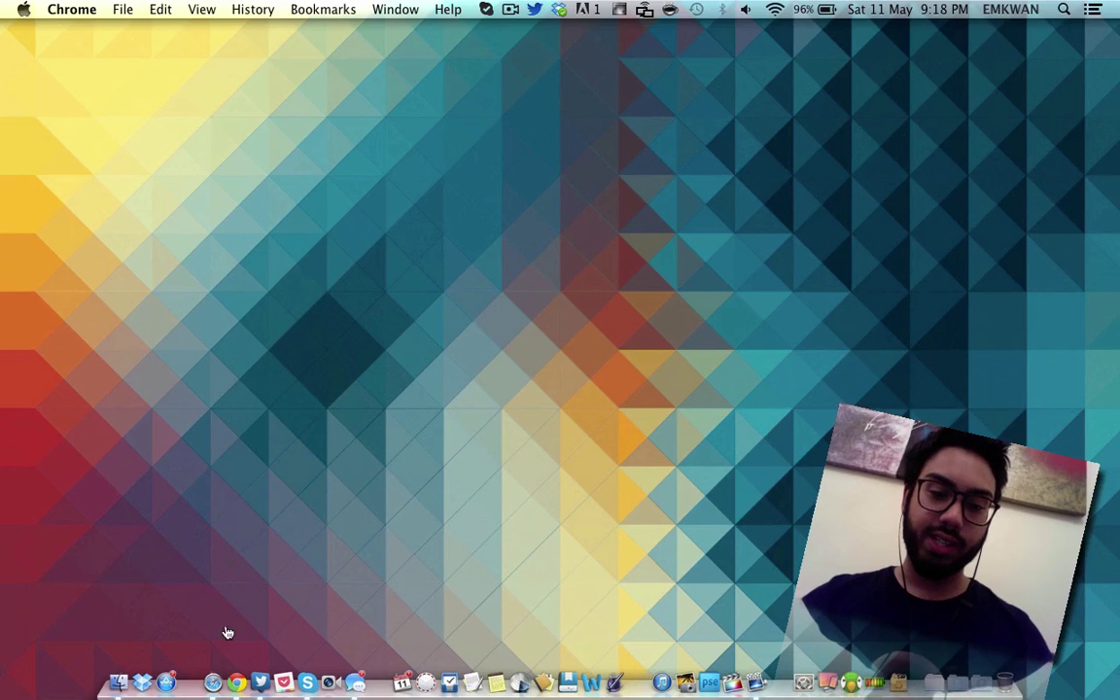
left_click(213, 682)
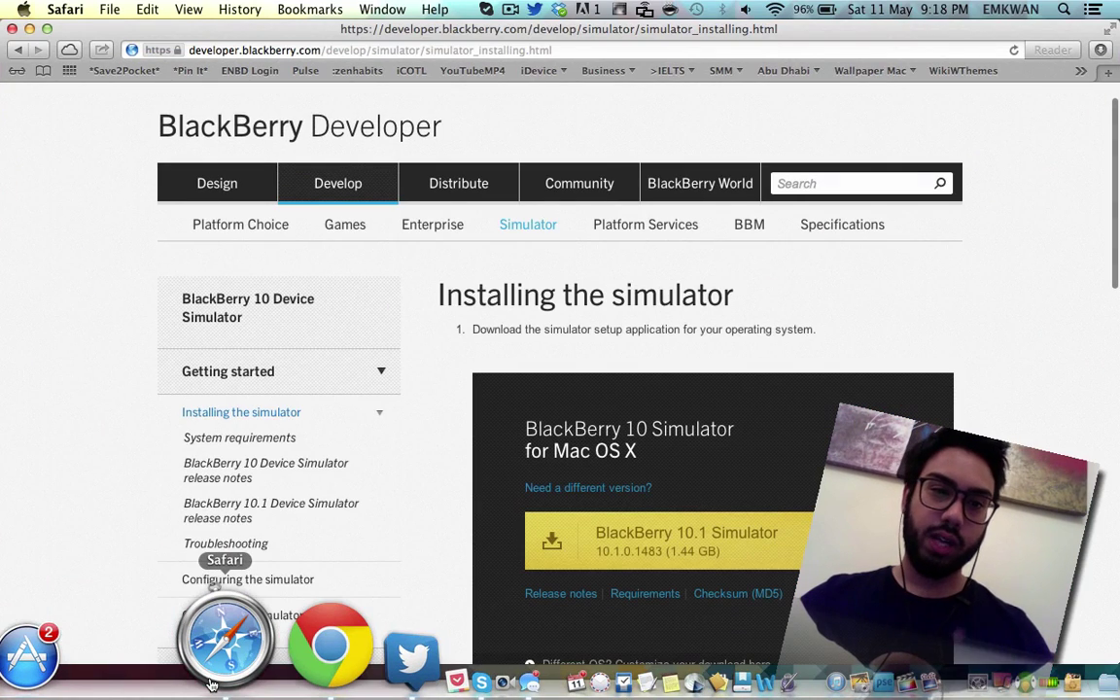
left_click(12, 29)
left_click(236, 686)
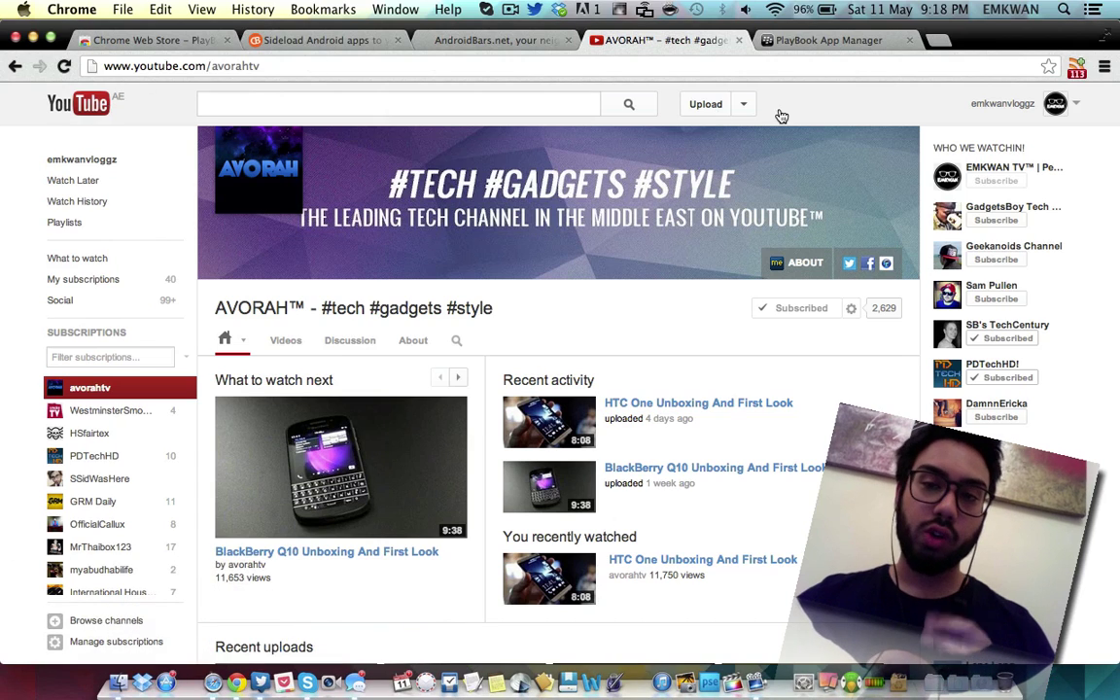
Leave the PlayBook App Manager listing in the Chrome Web Store to show the "playbook app manager" search results
left_click(92, 44)
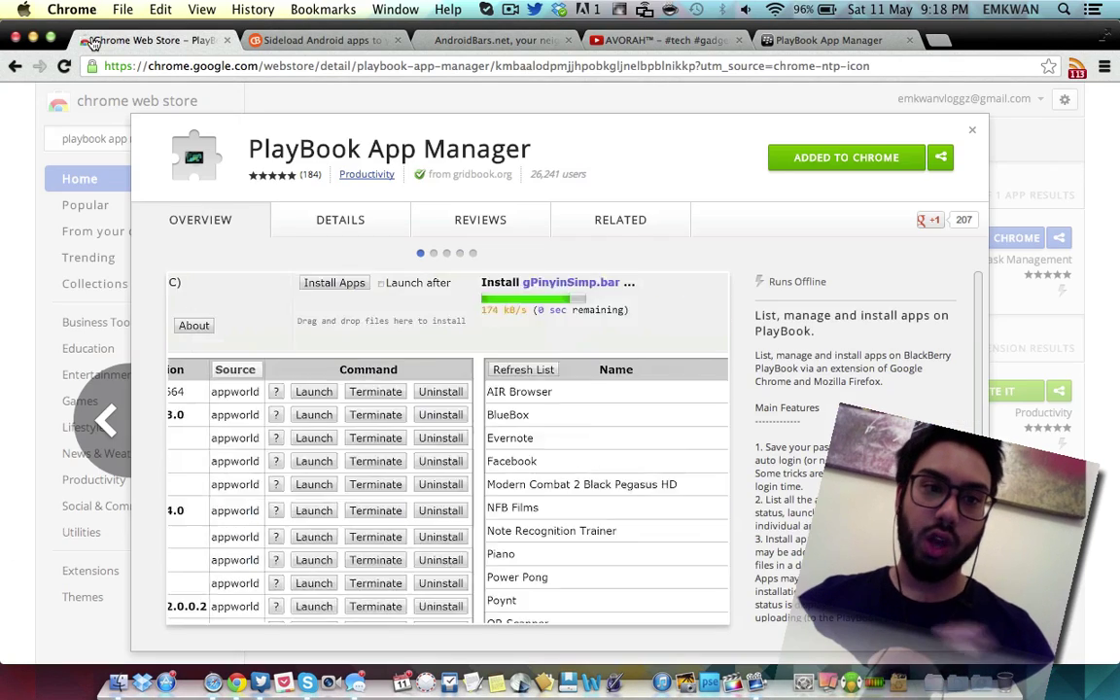
left_click(973, 132)
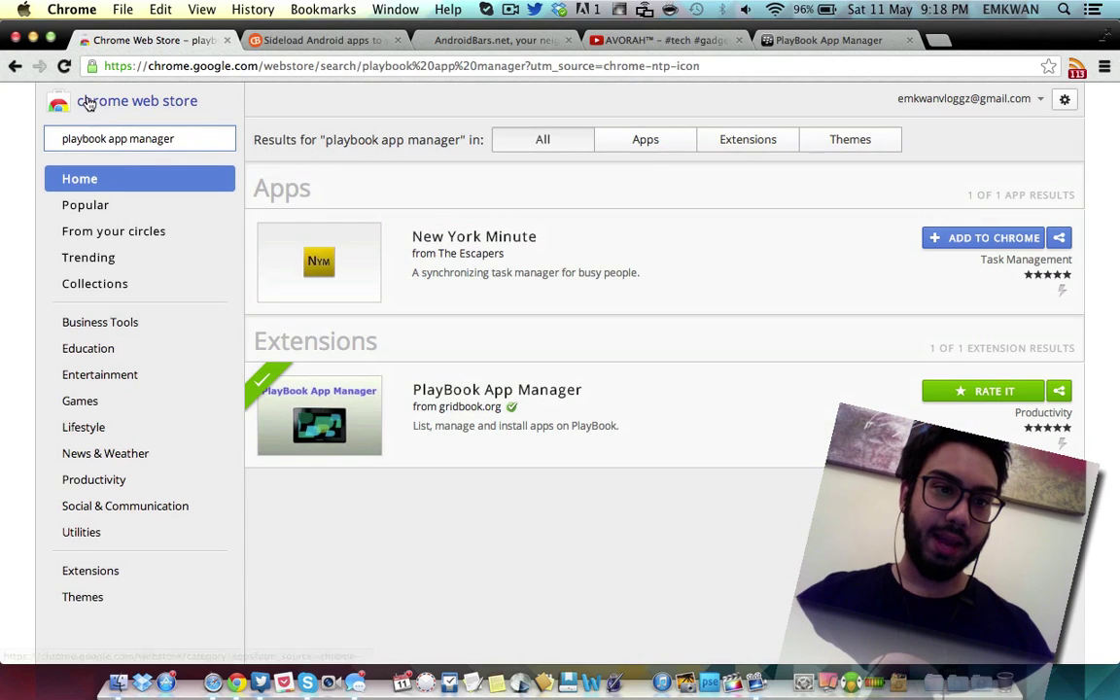
left_click(941, 41)
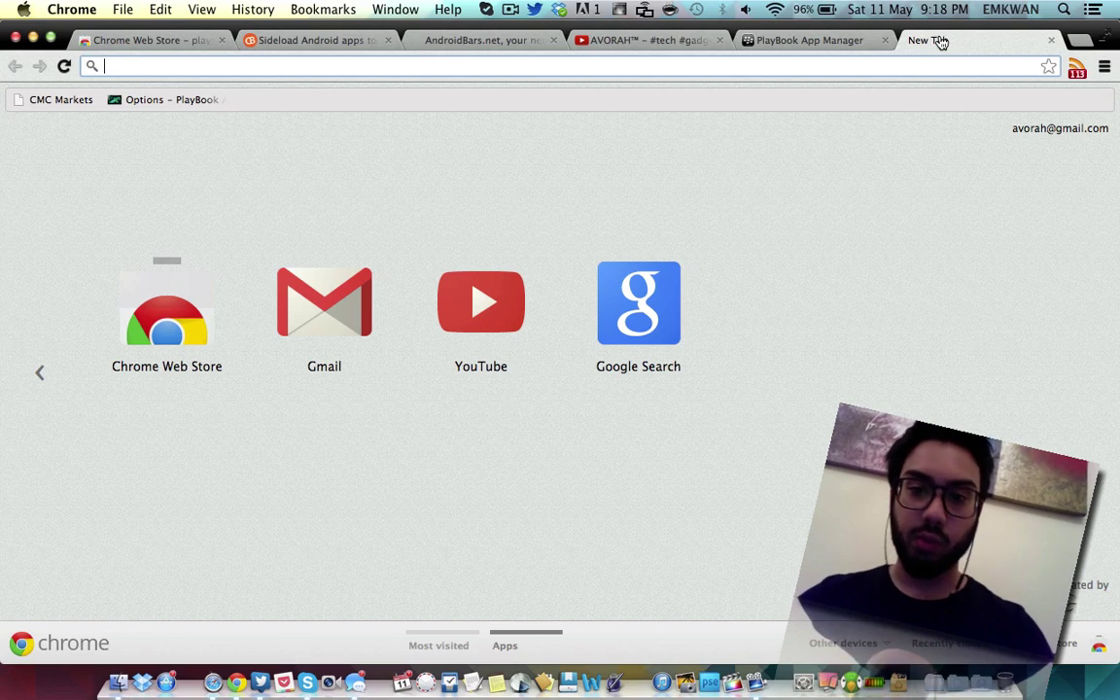
left_click(193, 340)
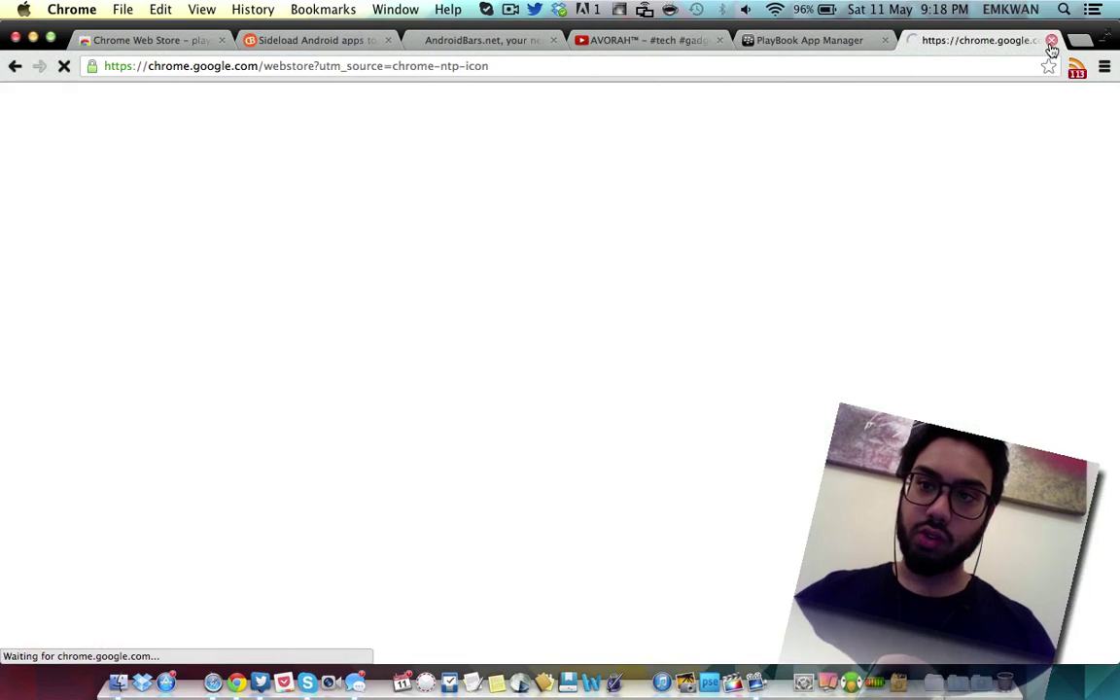
left_click(1051, 42)
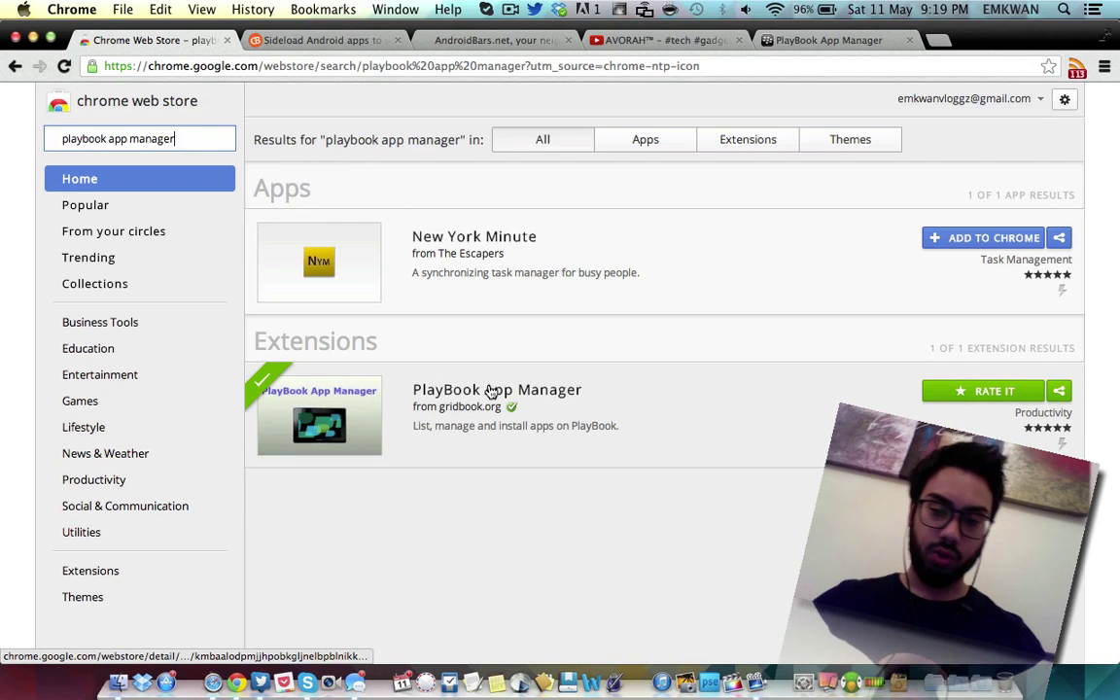
View the details of the PlayBook App Manager extension in the Web Store and close its listing
left_click(491, 389)
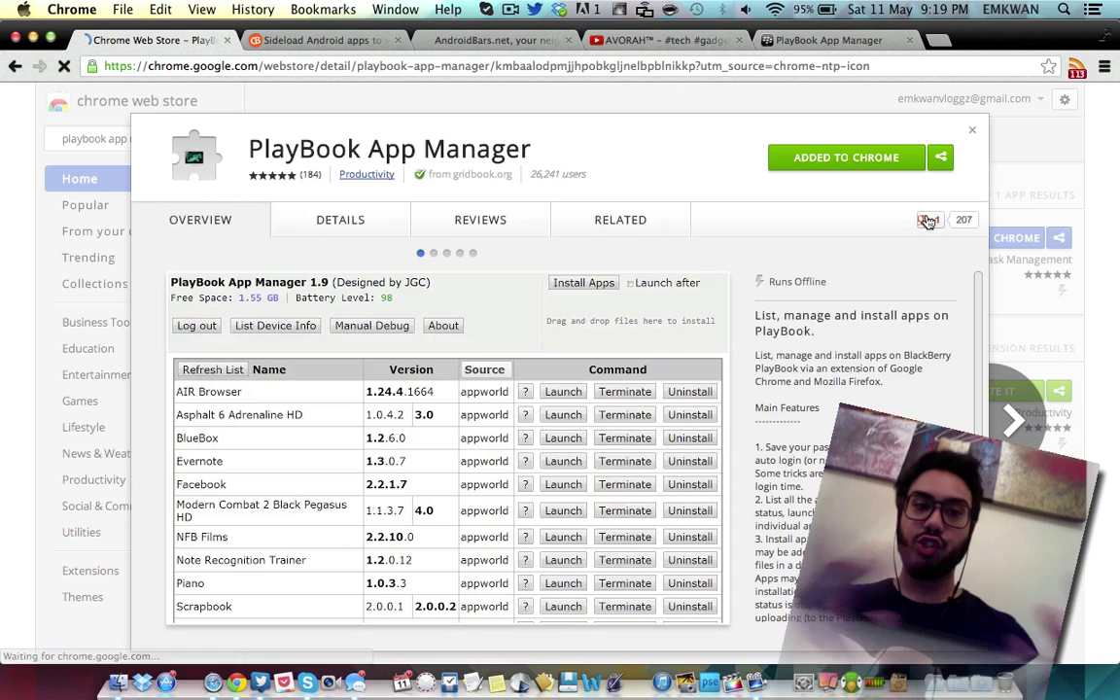
mouse_move(929, 222)
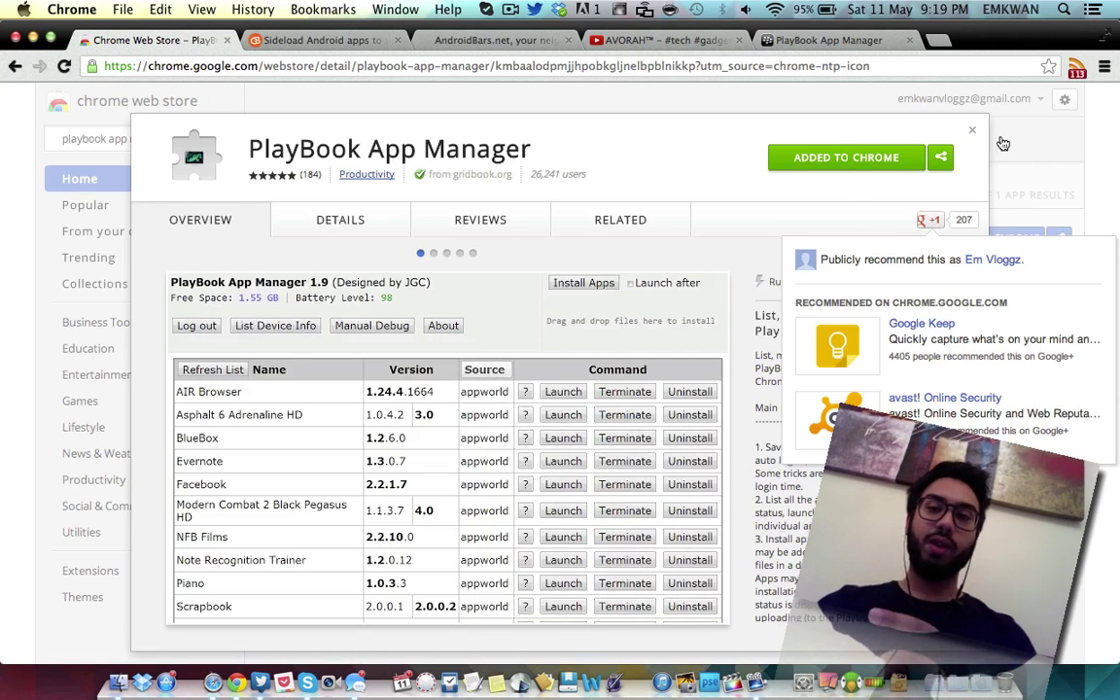
left_click(971, 130)
Close the open PlayBook App Manager page and open the extension's bookmarked Options page in a new tab
left_click(855, 43)
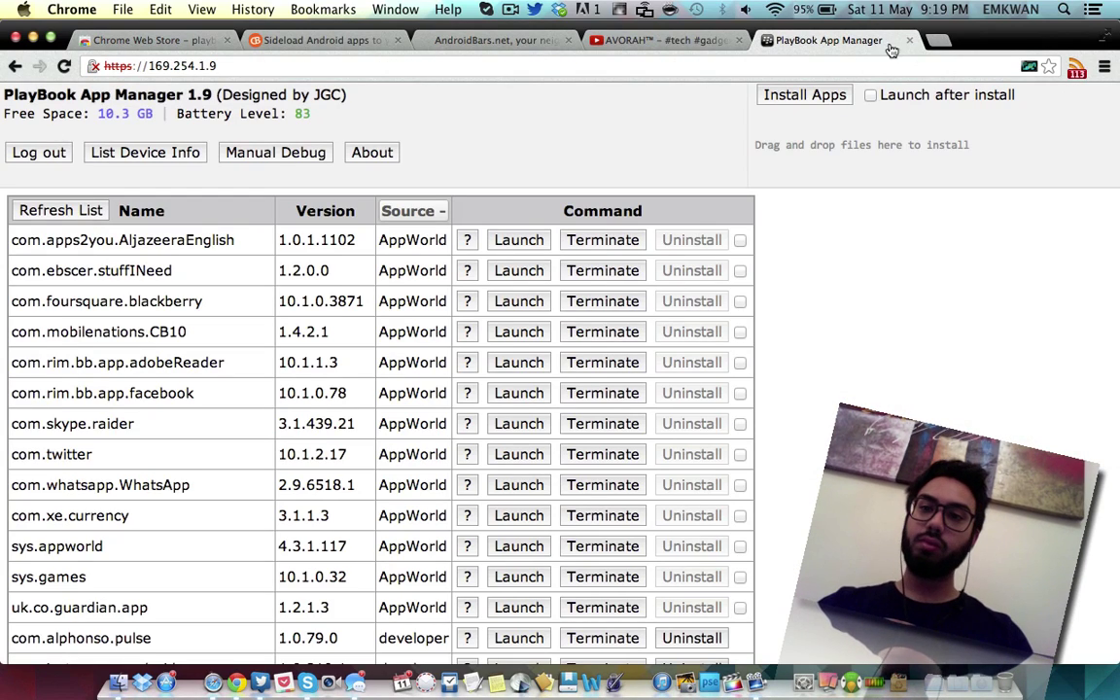
left_click(910, 43)
left_click(774, 45)
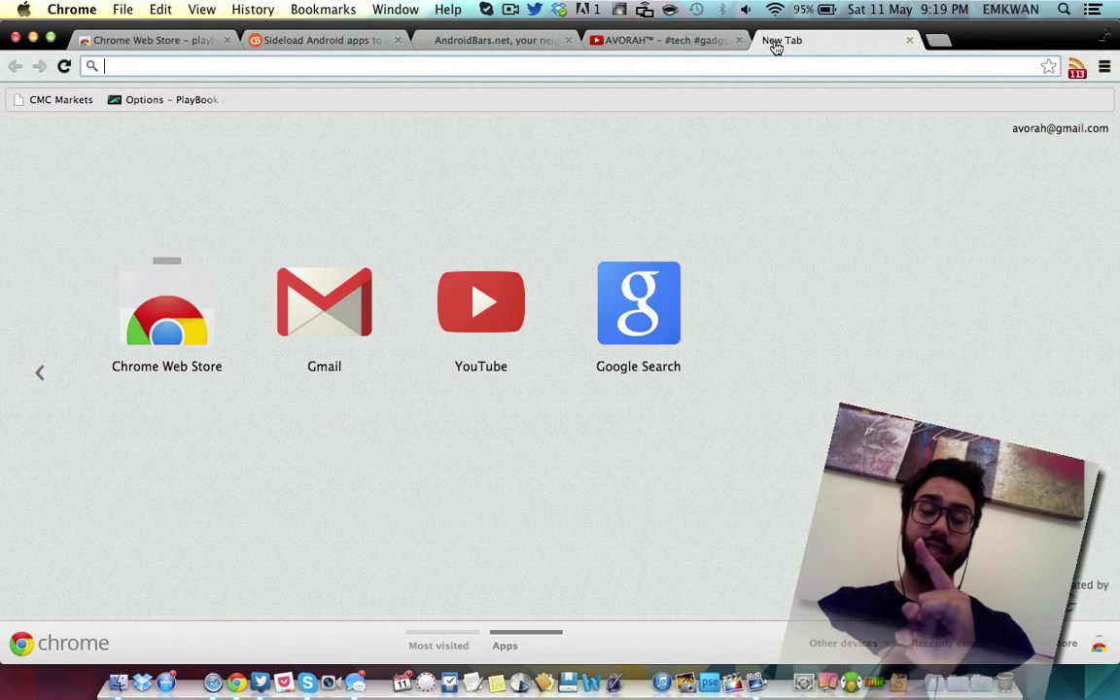
left_click(185, 104)
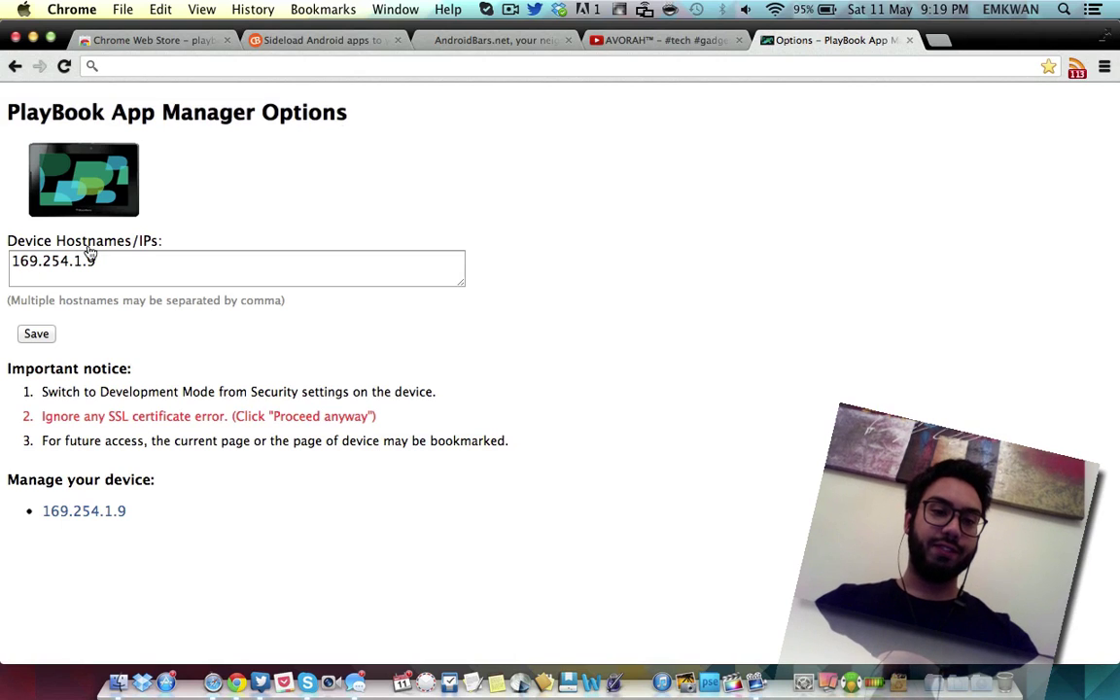
Highlight the device IP address 169.254.1.9 in the Device Hostnames/IPs setting
left_click_drag(126, 265, 14, 271)
key("Right")
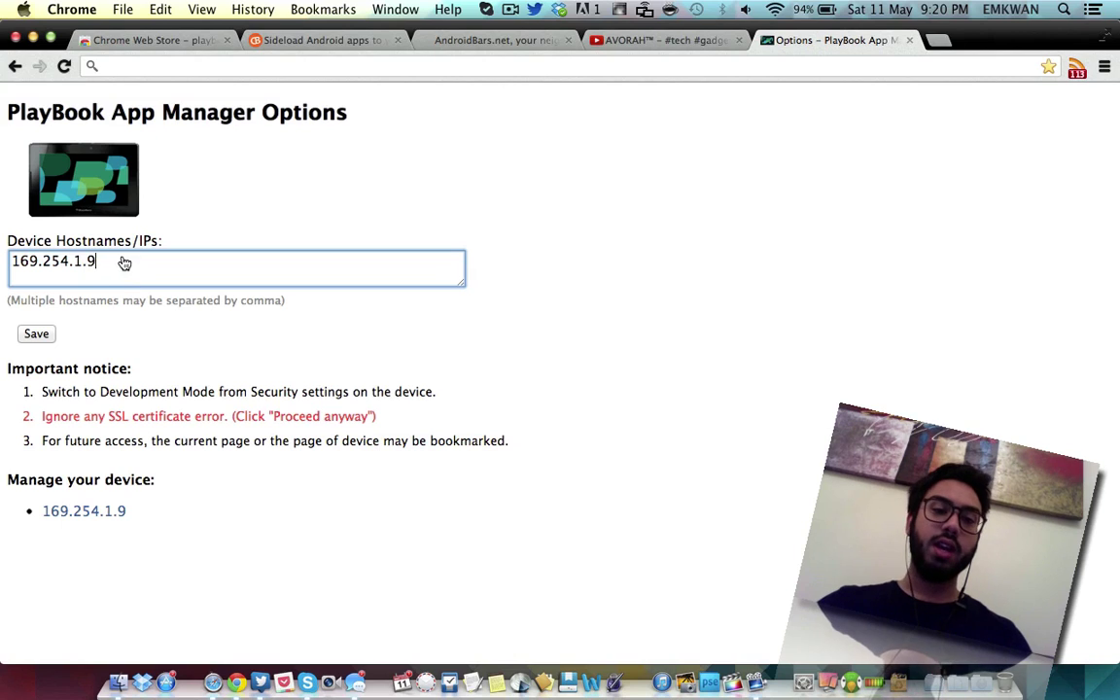
left_click_drag(123, 259, 5, 261)
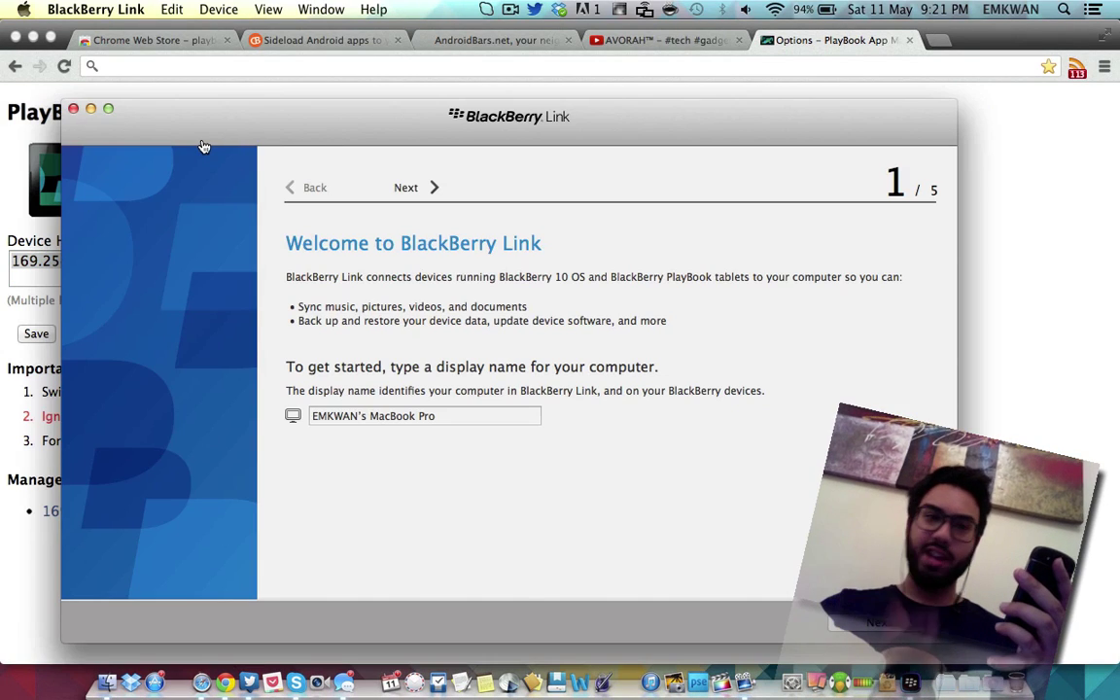
Minimize the BlackBerry Link welcome window, open the managed device 169.254.1.9 and look through its list of installed apps
left_click(91, 110)
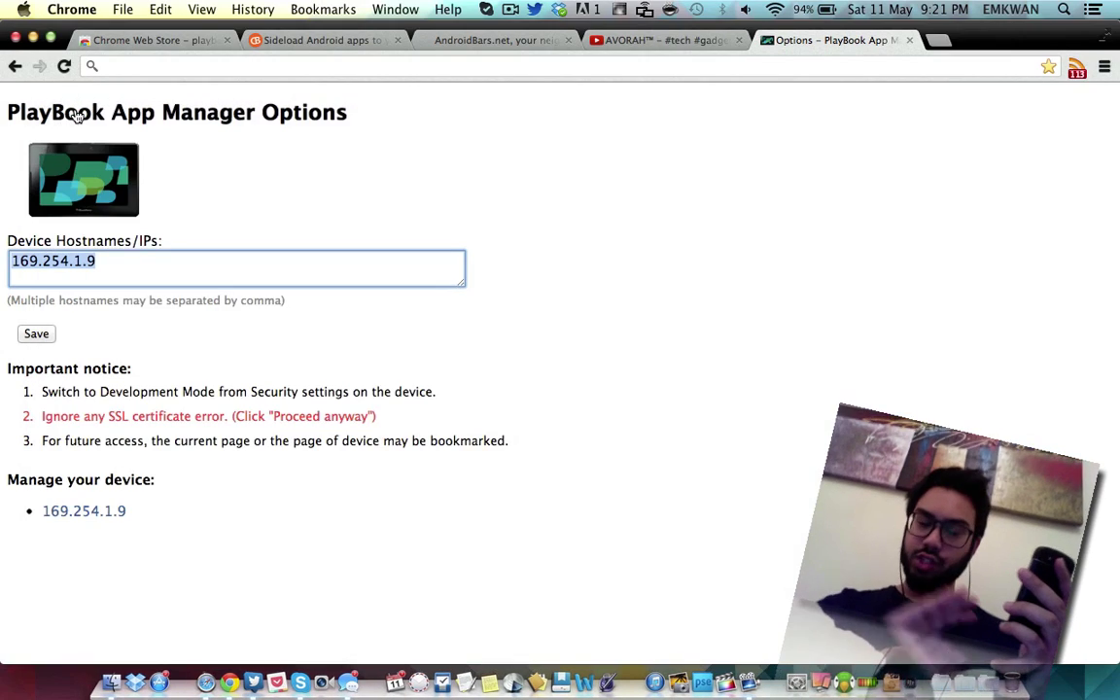
left_click(83, 513)
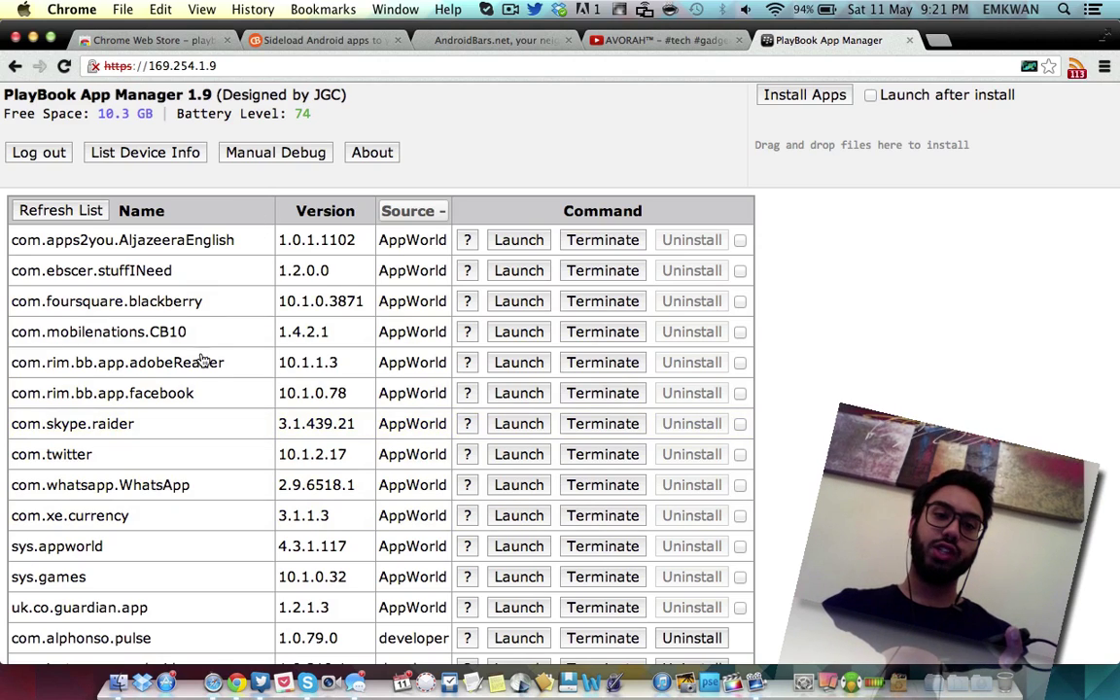
scroll(189, 396, "down", 10)
scroll(192, 397, "down", 5)
scroll(192, 380, "up", 15)
scroll(192, 384, "down", 1)
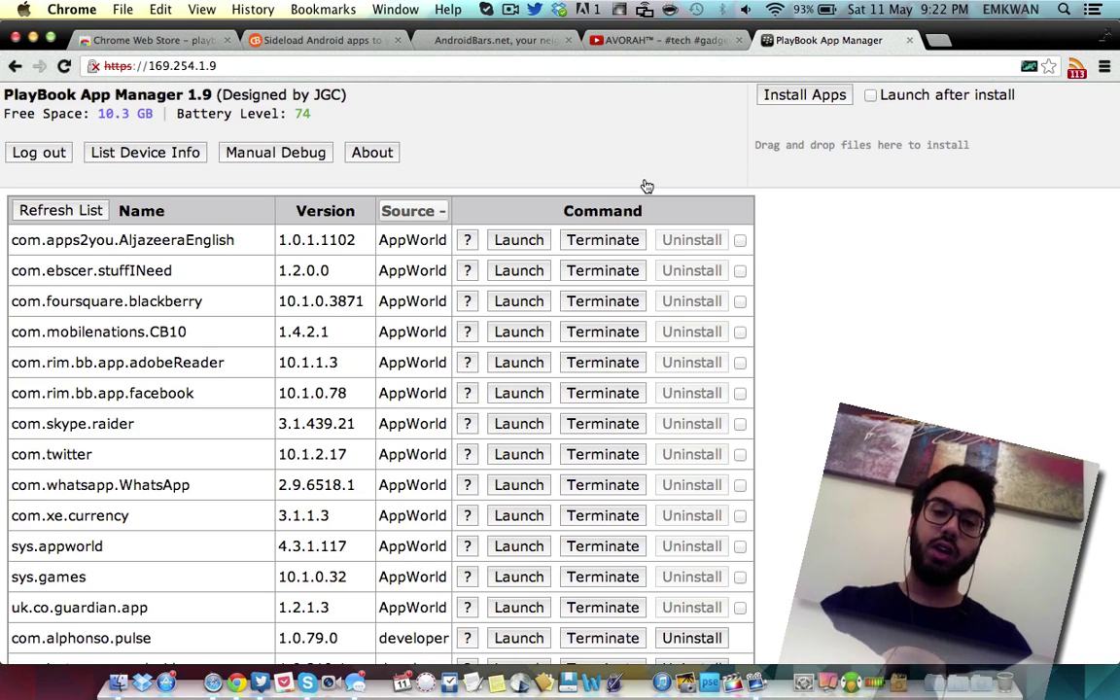
Look in the Downloads folder for .bar files through the Install Apps file chooser, and dismiss it
left_click(811, 100)
left_click(185, 210)
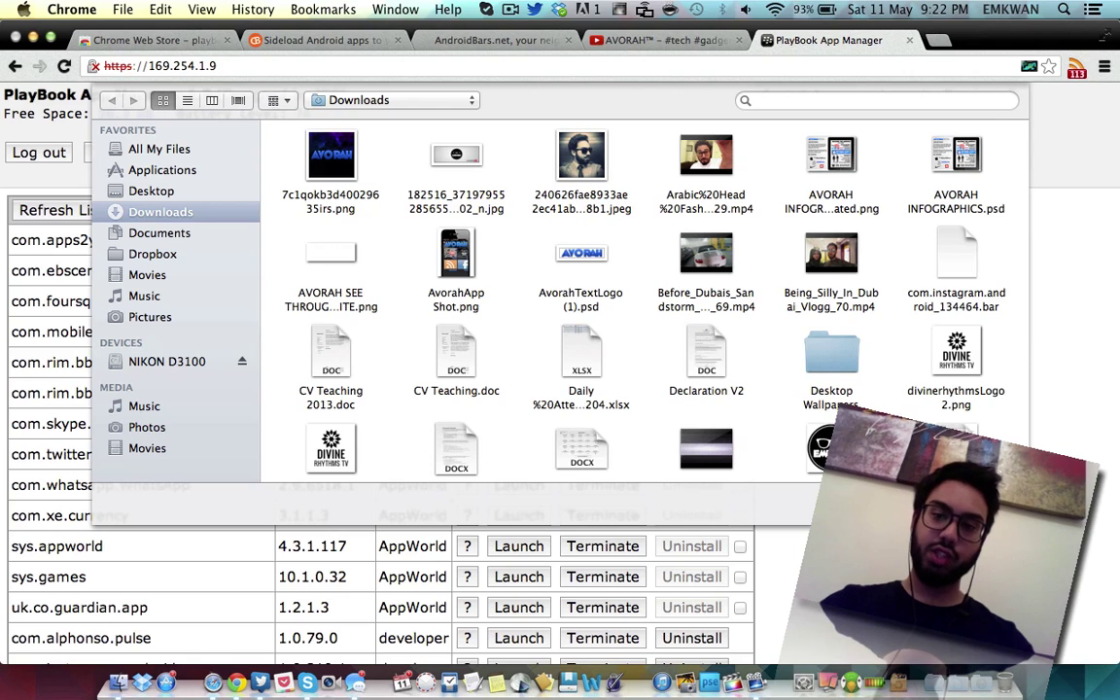
key("Escape")
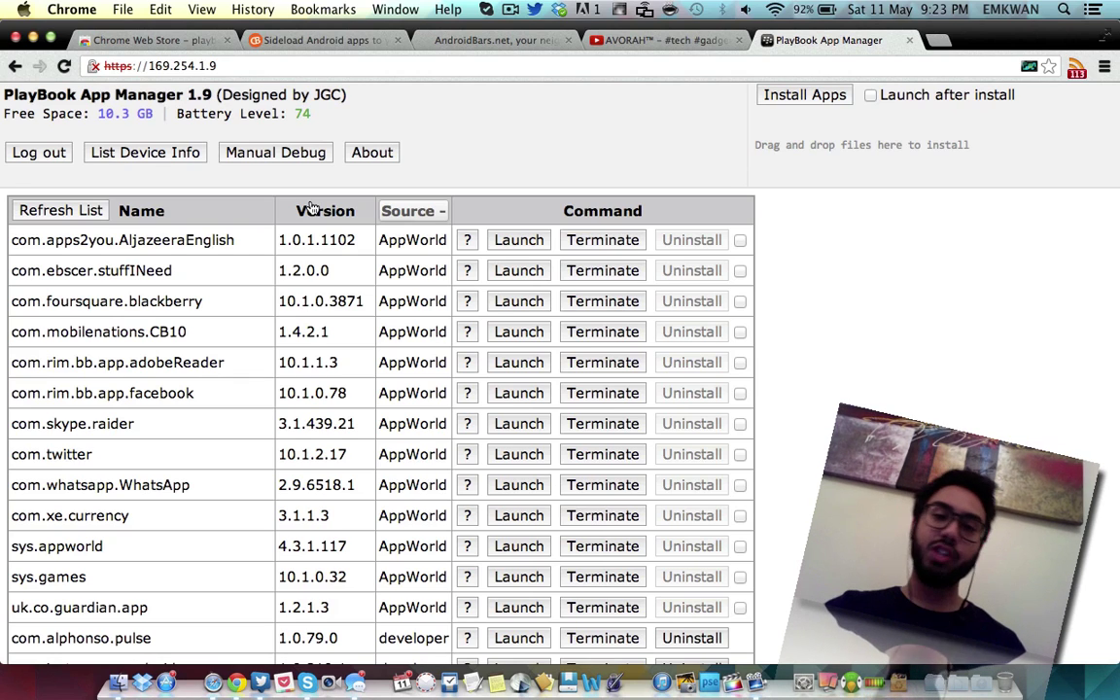
Switch to the AndroidBars.net page and look over its "youtube" search results and top downloads
left_click(471, 41)
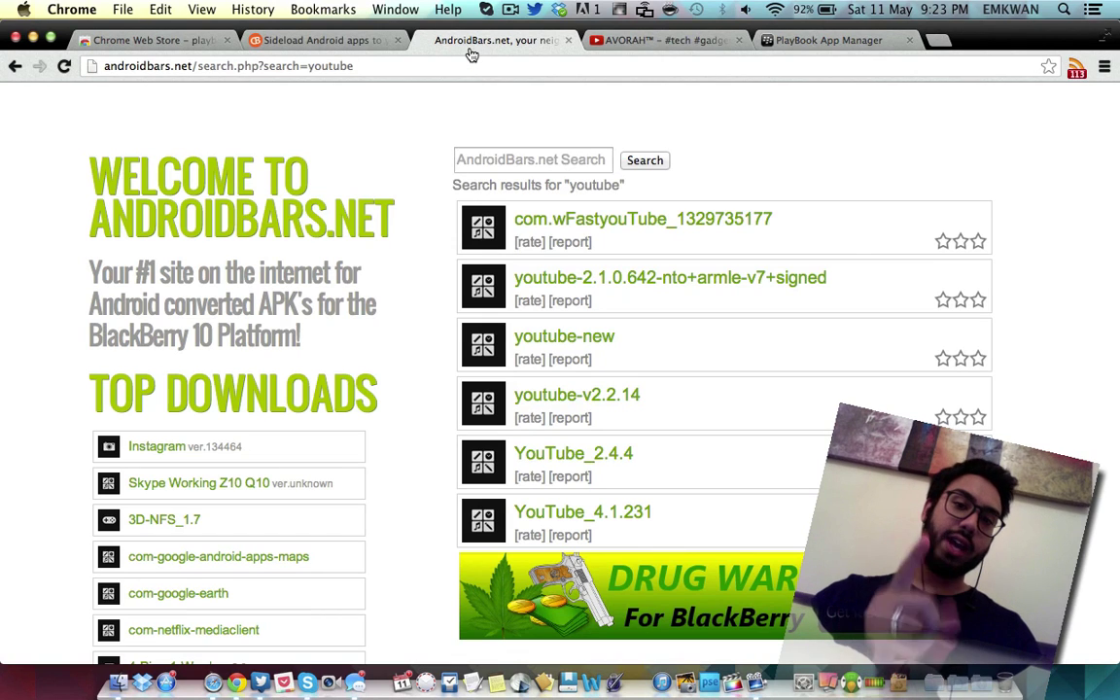
scroll(699, 450, "down", 5)
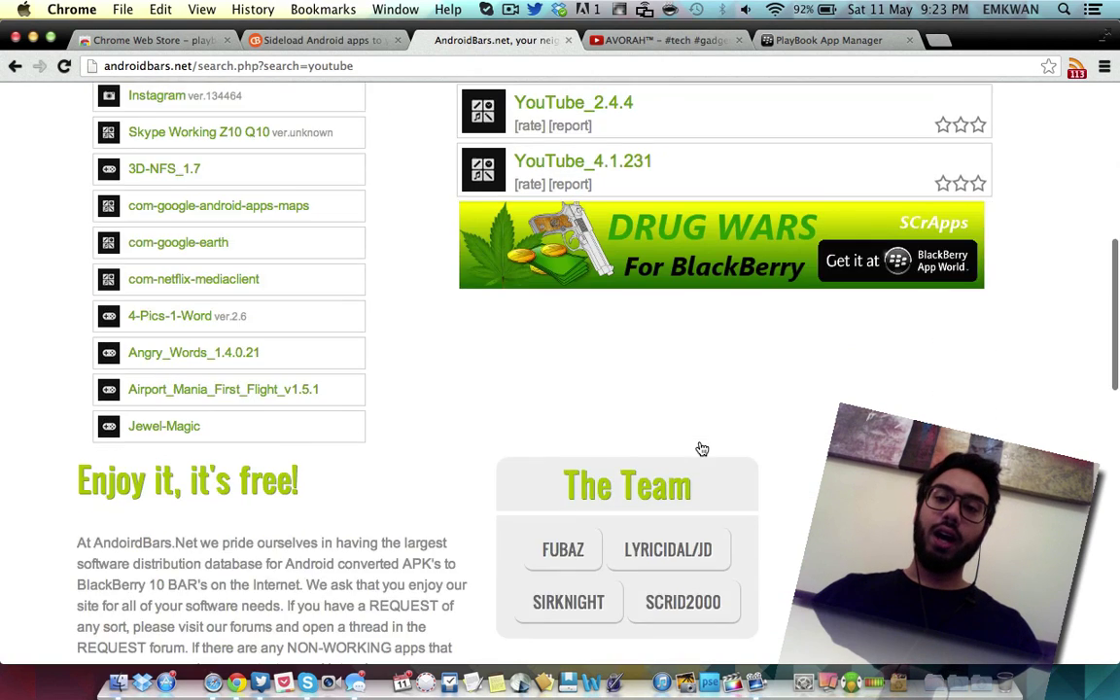
scroll(700, 450, "up", 10)
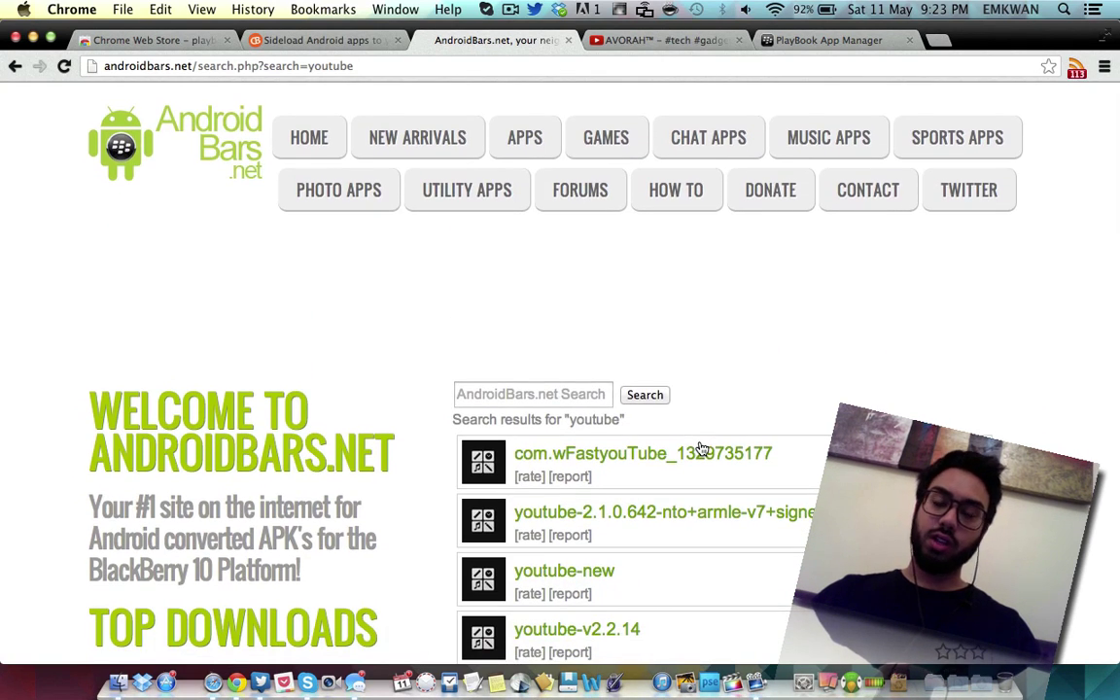
scroll(700, 449, "down", 4)
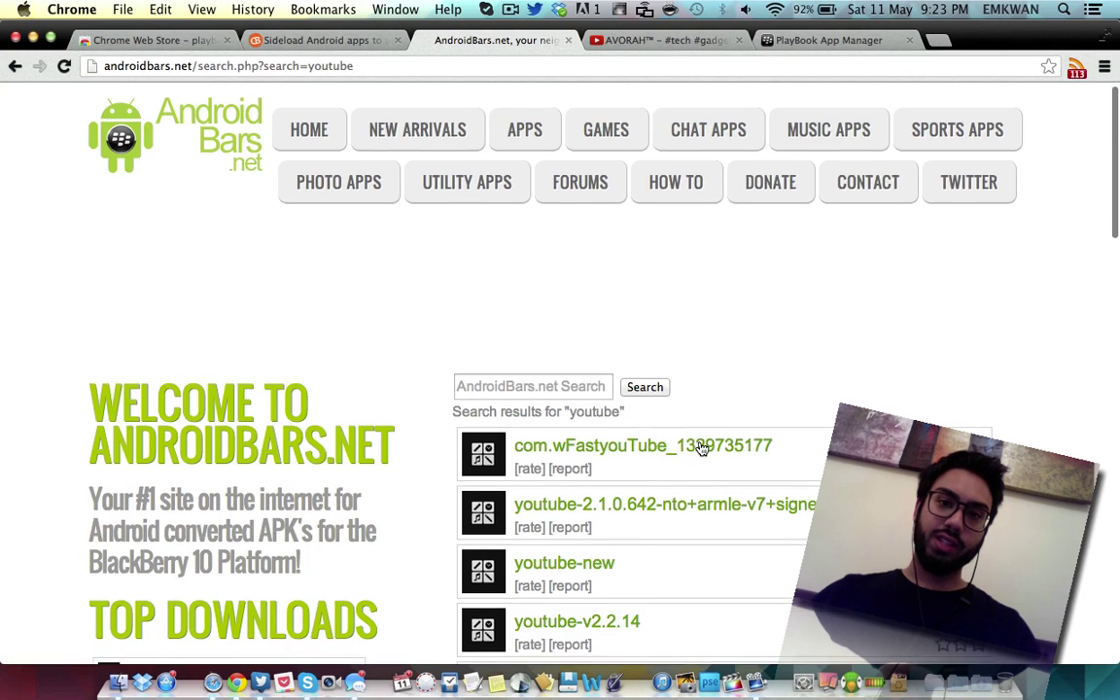
scroll(699, 449, "up", 4)
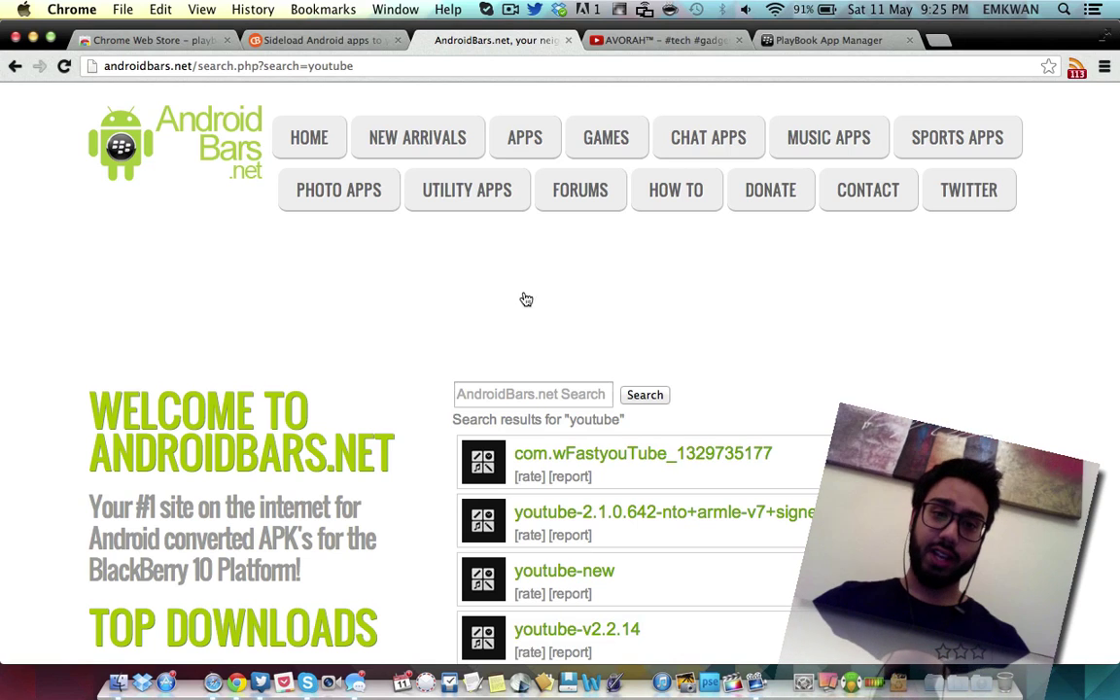
Highlight the web address of the open CrackBerry sideloading article and review its instructions on the extension, development mode, device connection and login
left_click(369, 45)
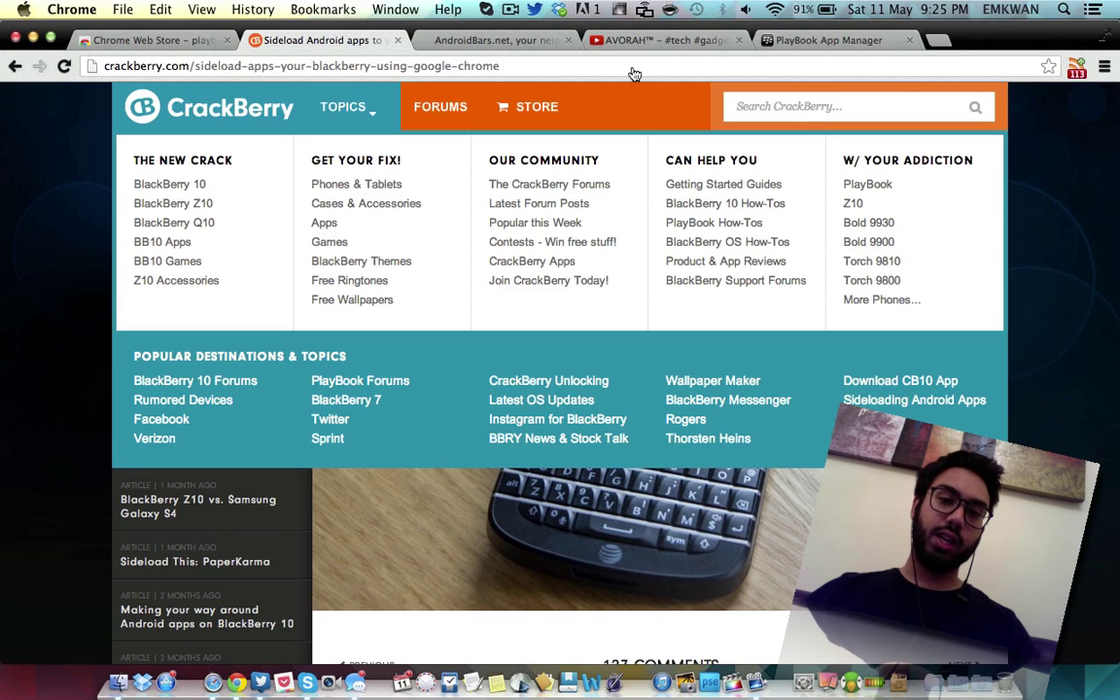
left_click(632, 68)
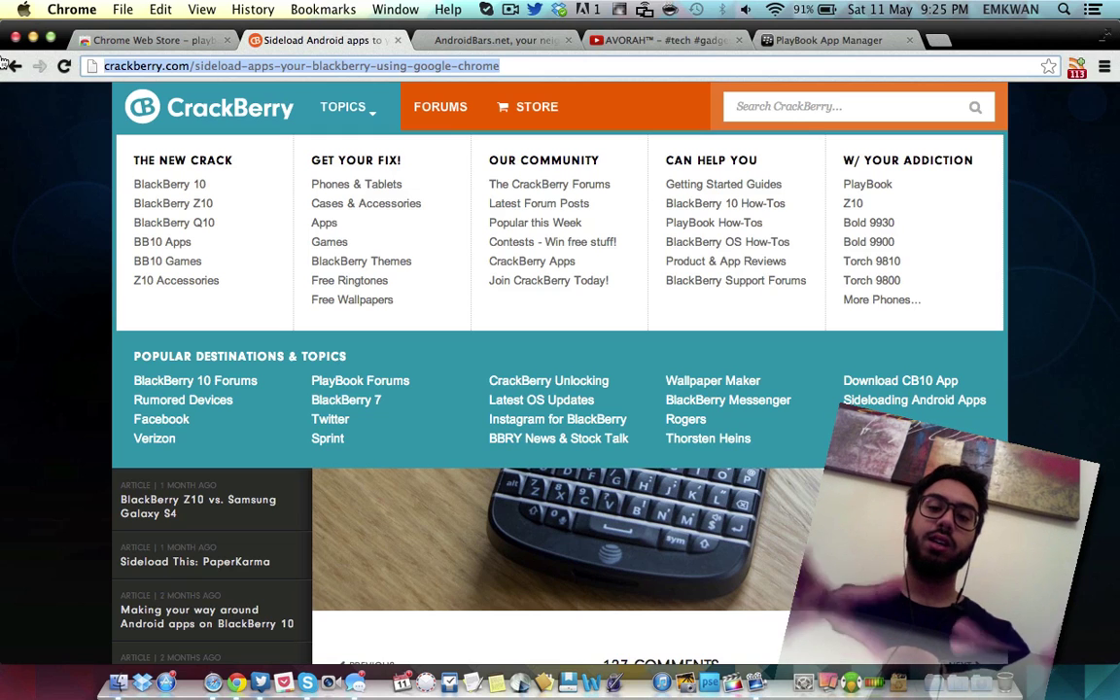
scroll(629, 425, "down", 5)
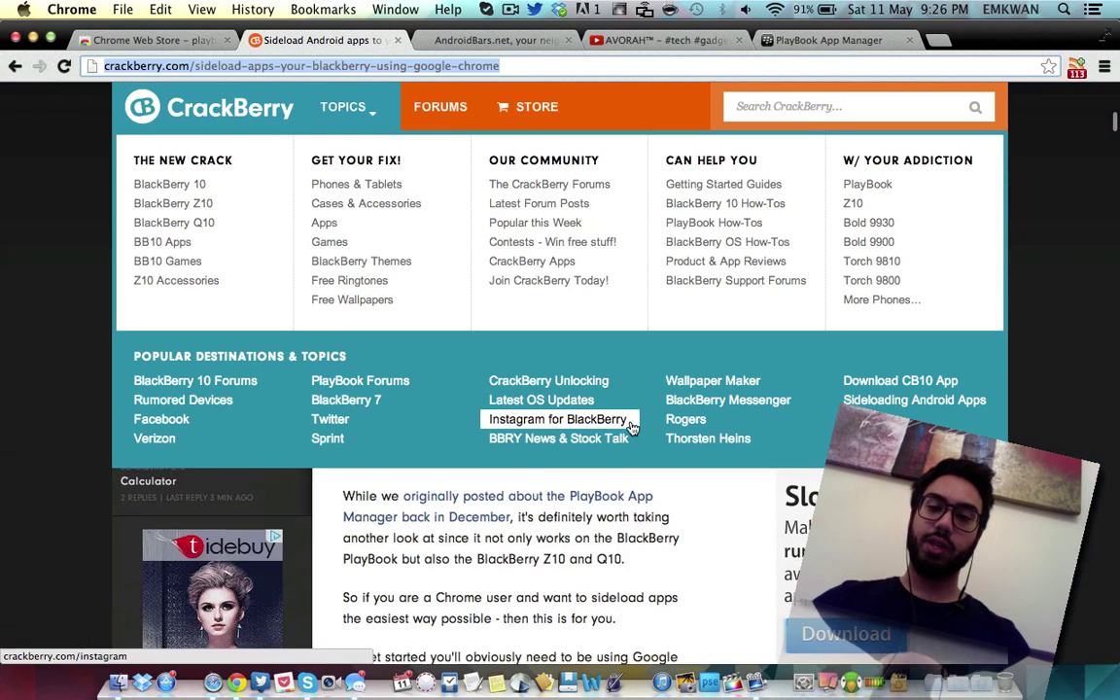
scroll(1070, 414, "down", 10)
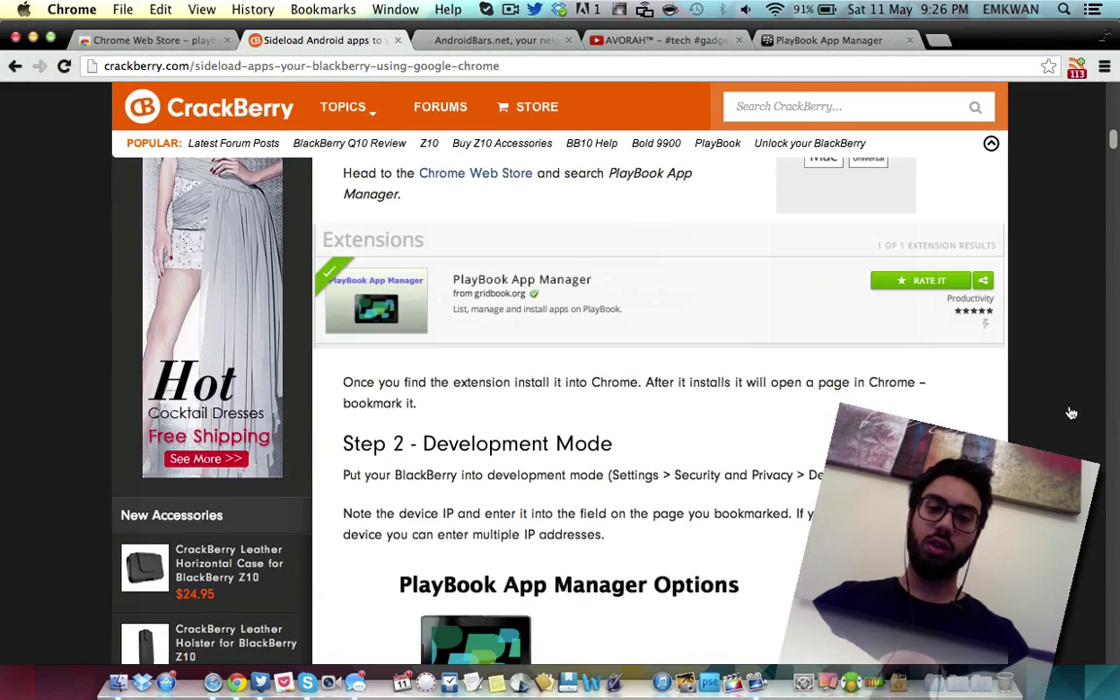
scroll(1070, 414, "down", 8)
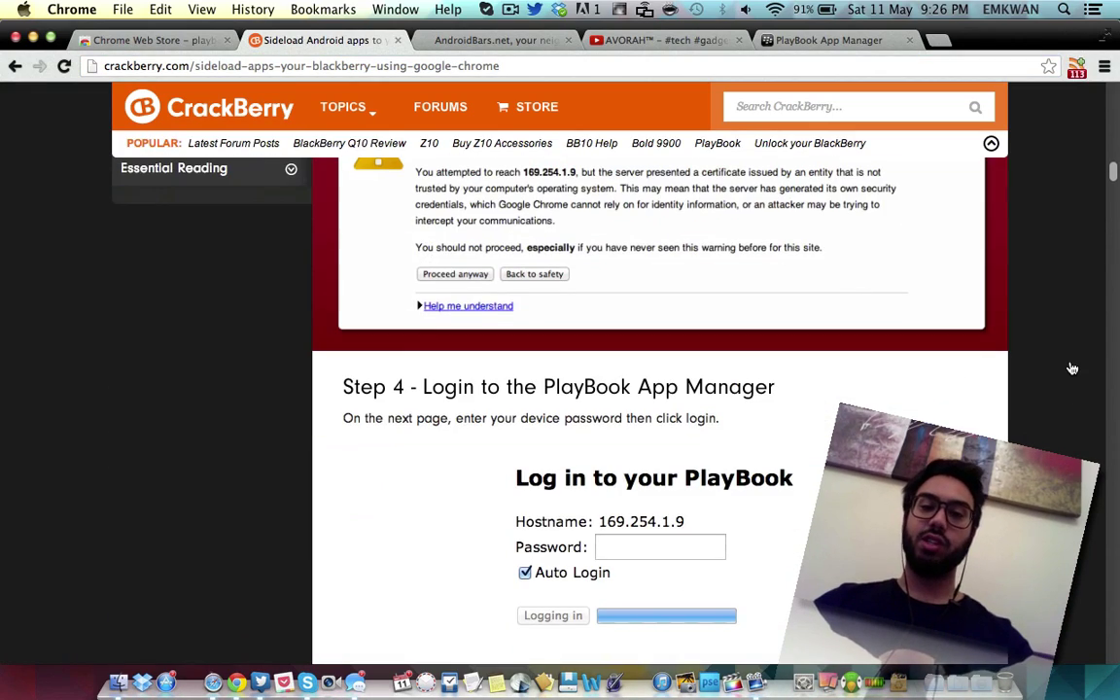
scroll(1071, 368, "down", 10)
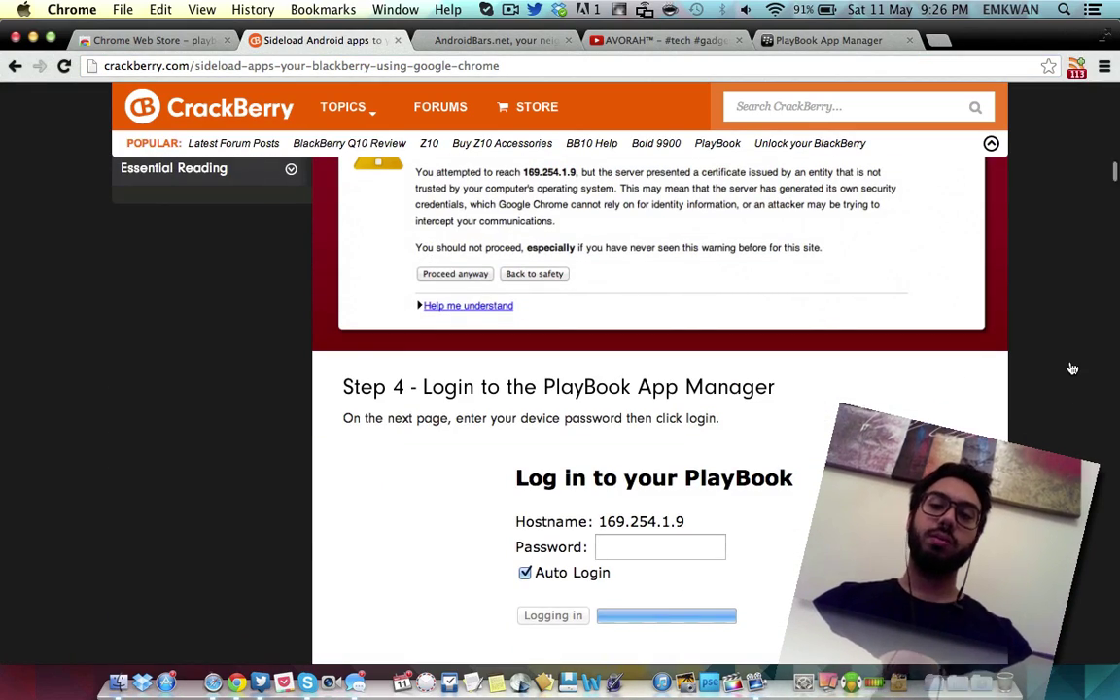
scroll(1071, 368, "down", 10)
scroll(559, 335, "up", 20)
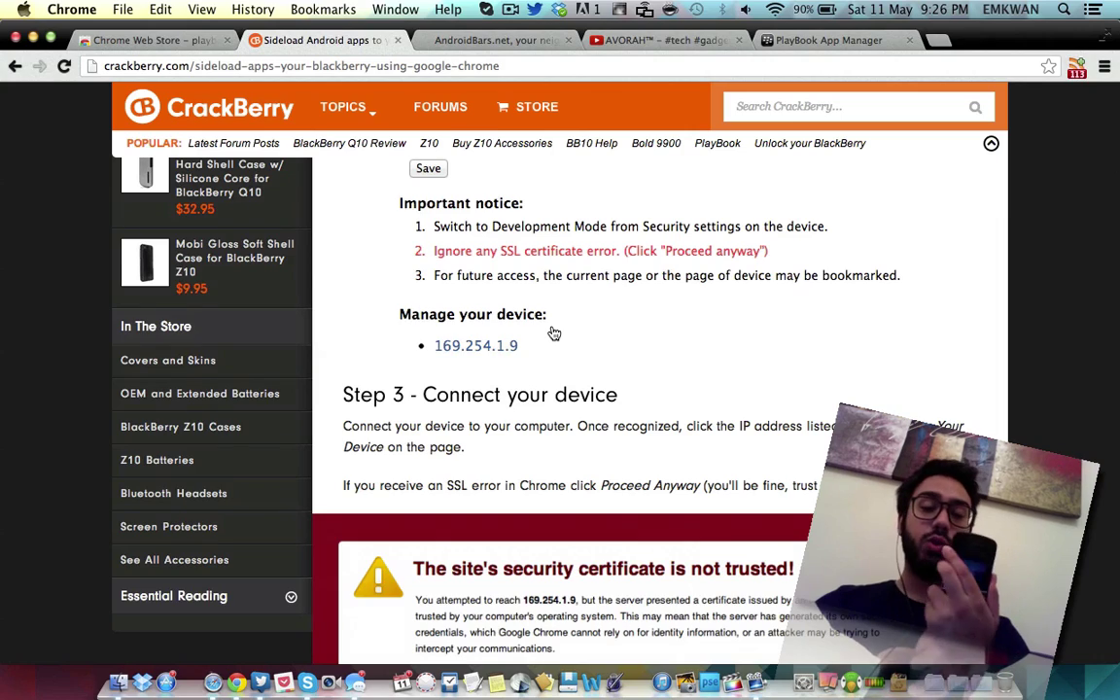
scroll(553, 334, "up", 15)
scroll(553, 334, "up", 5)
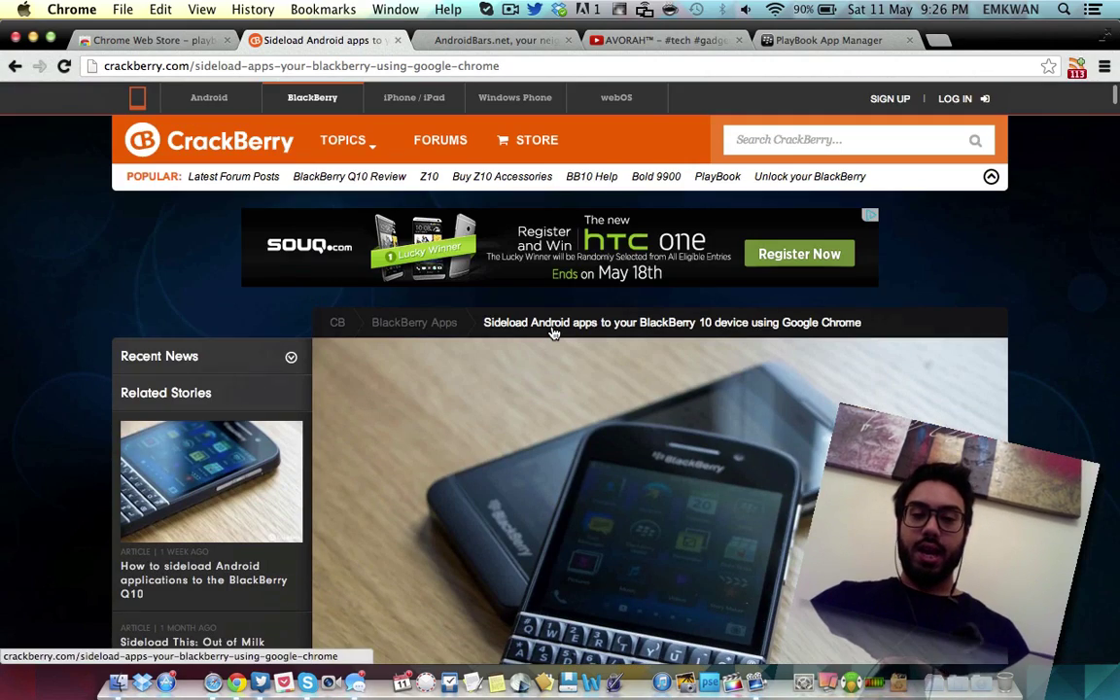